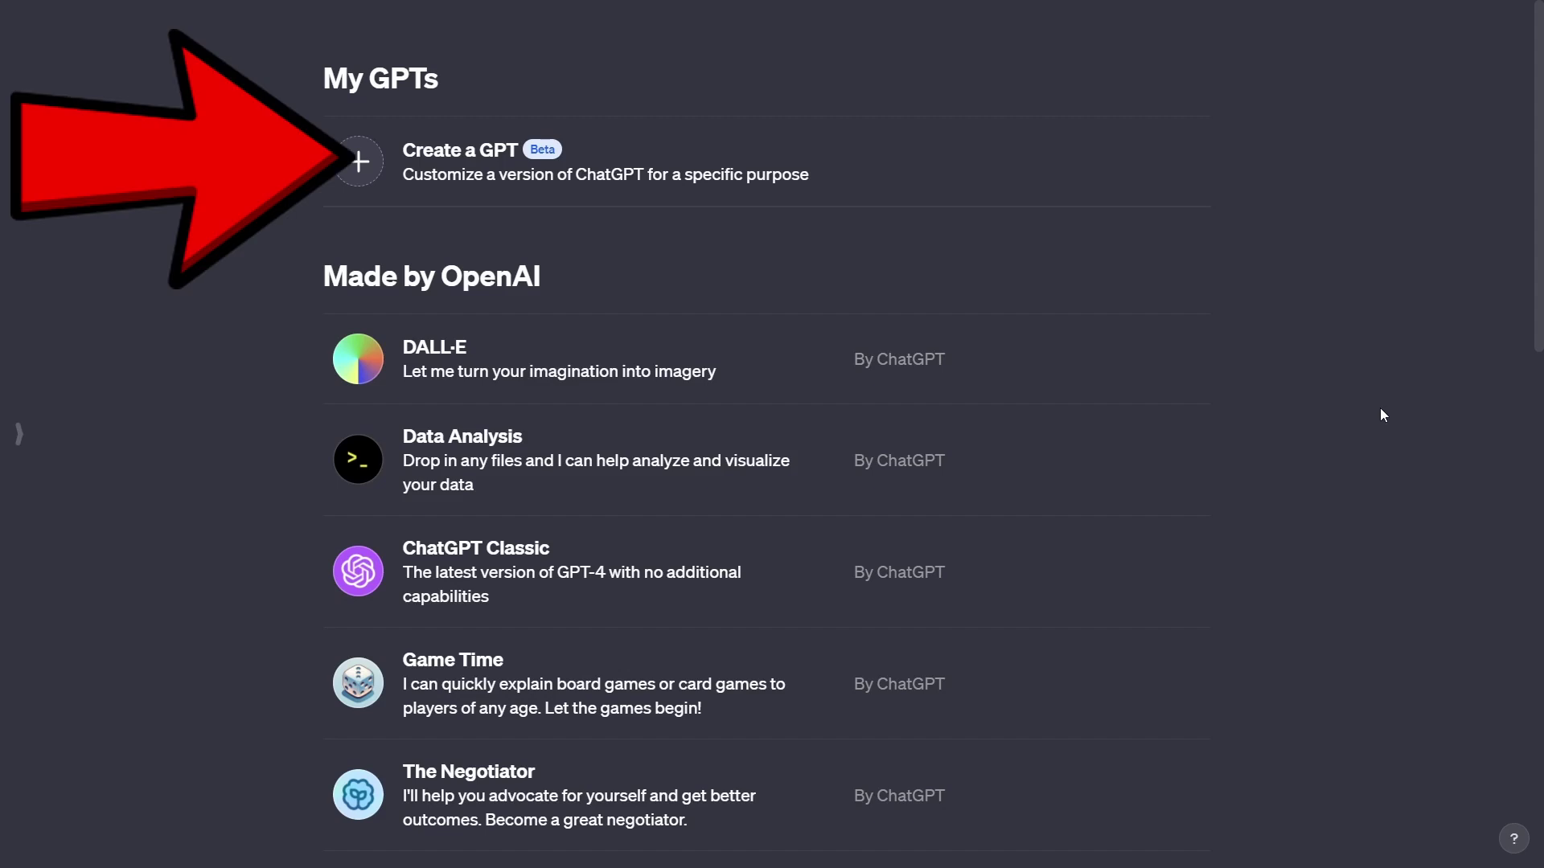
- Start a new custom GPT draft from the My GPTs page with 'Create a GPT'
{"action": "left_click", "coordinate": [483, 152]}
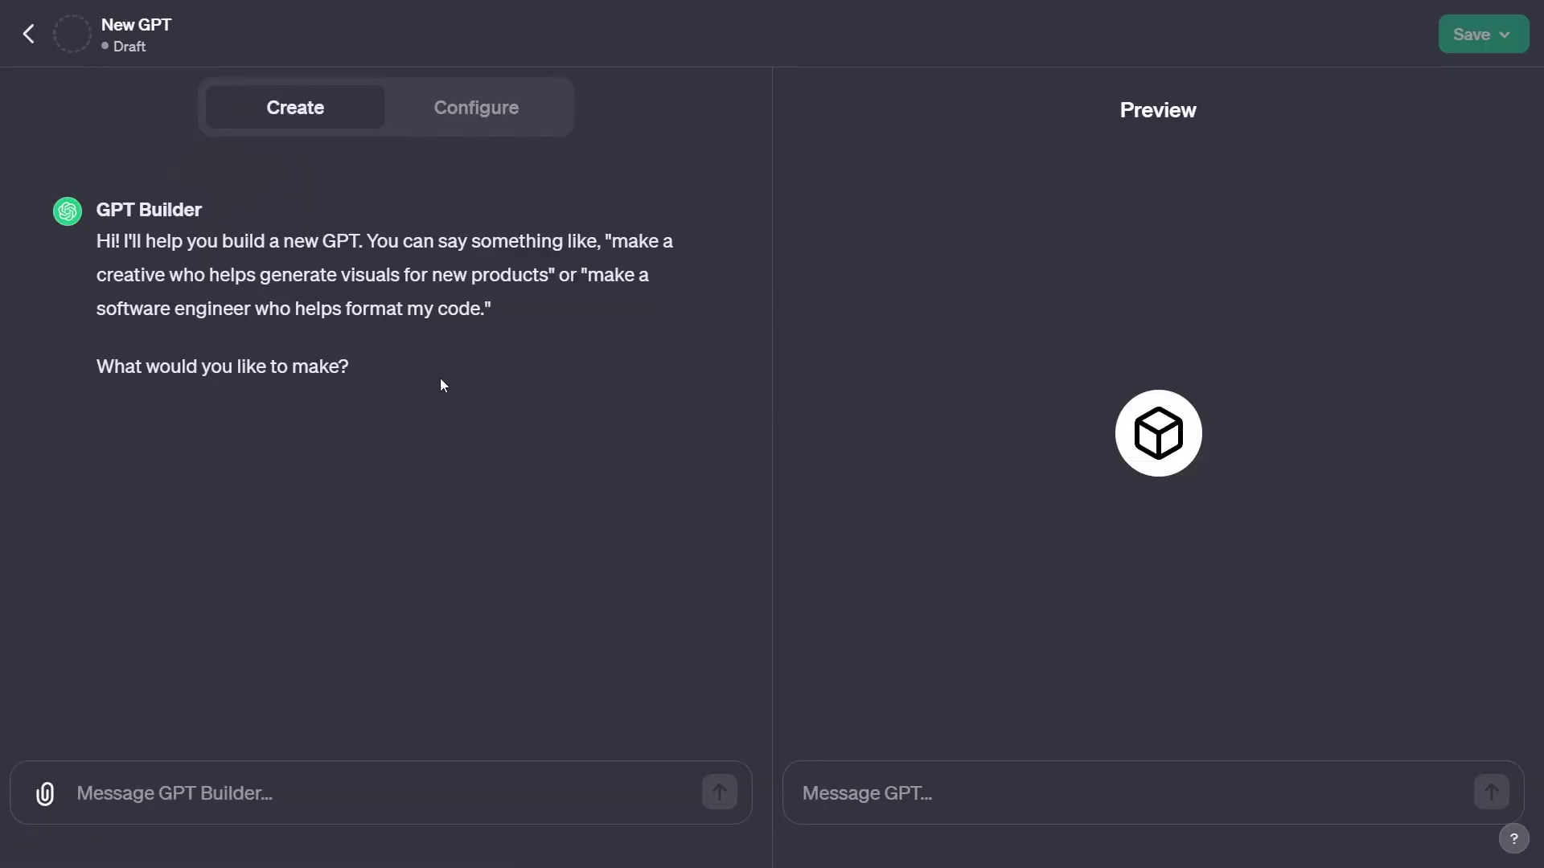
- Ask the builder for a Doctor Who expert on actors, characters, plots and story arcs, 1960s to modern
{"action": "left_click", "coordinate": [417, 810]}
{"action": "type", "text": "Ma"}
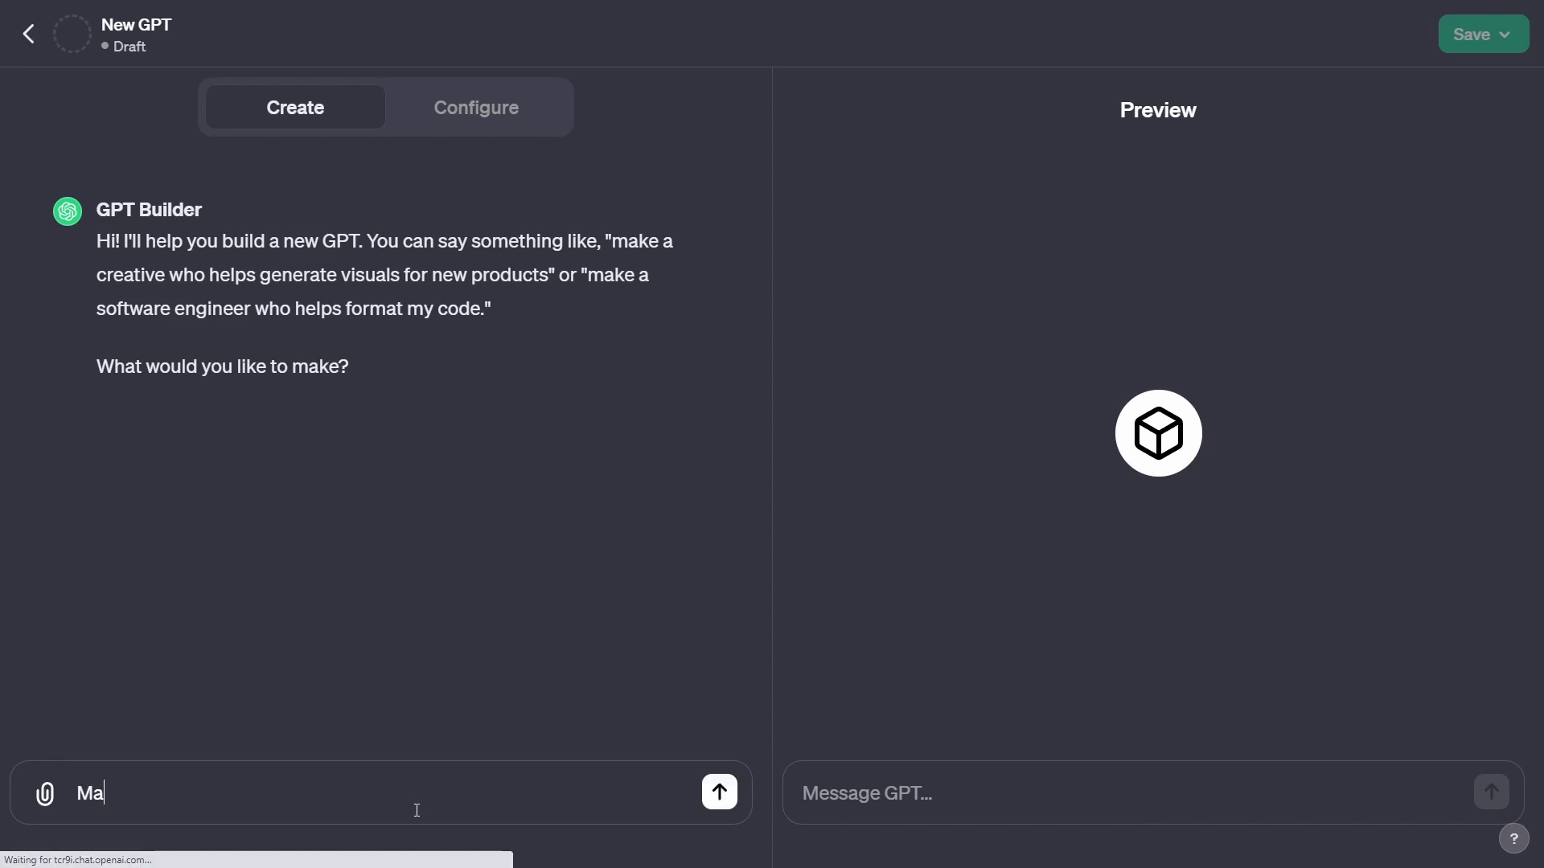
{"action": "type", "text": "ke an expe"}
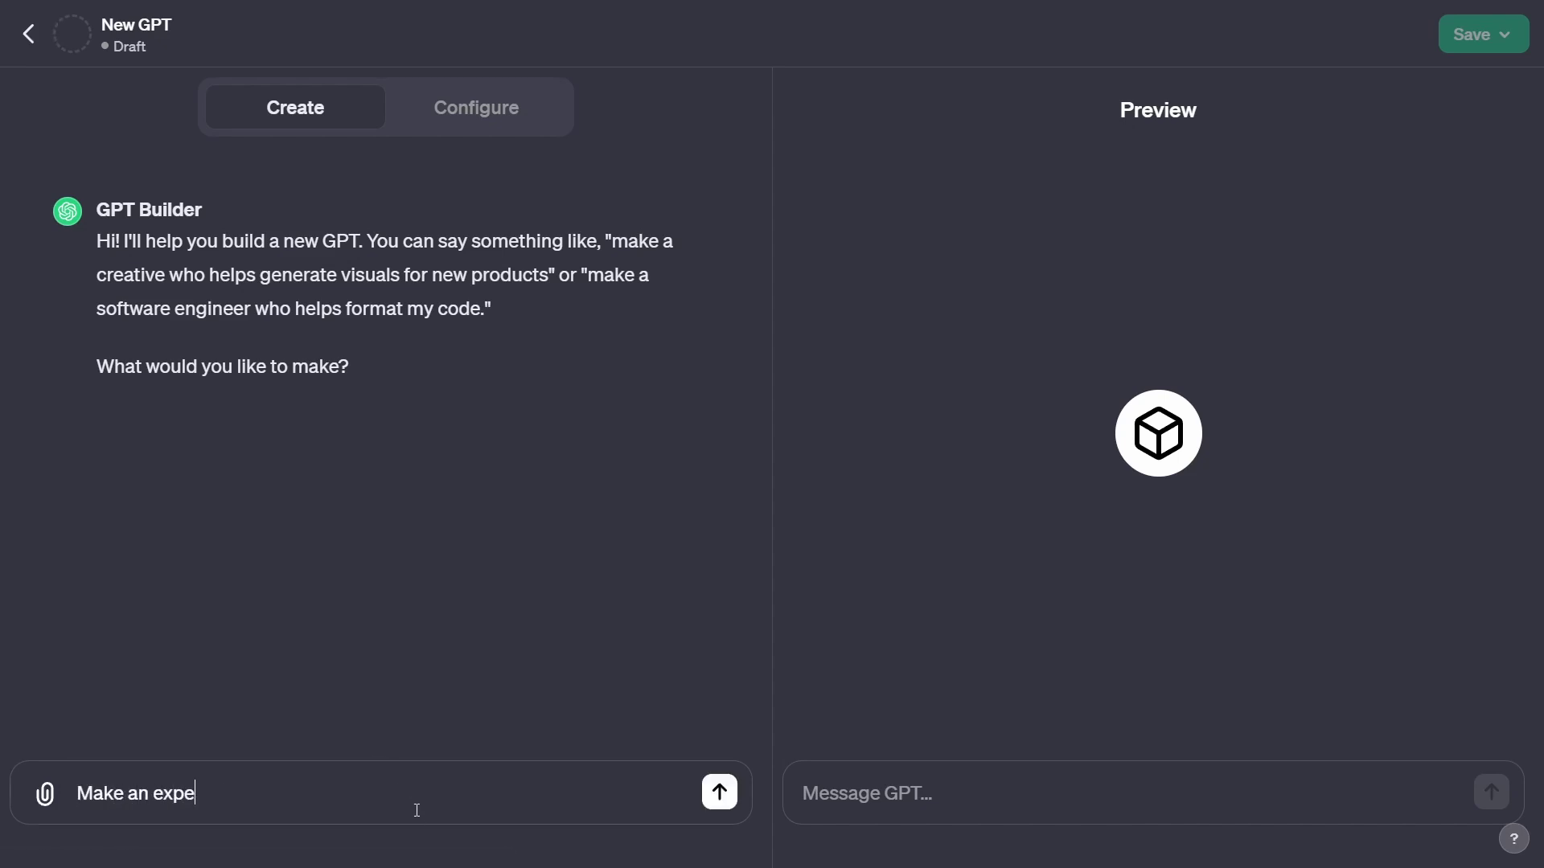
{"action": "type", "text": "rt on the British TV series \"Doctor Who."}
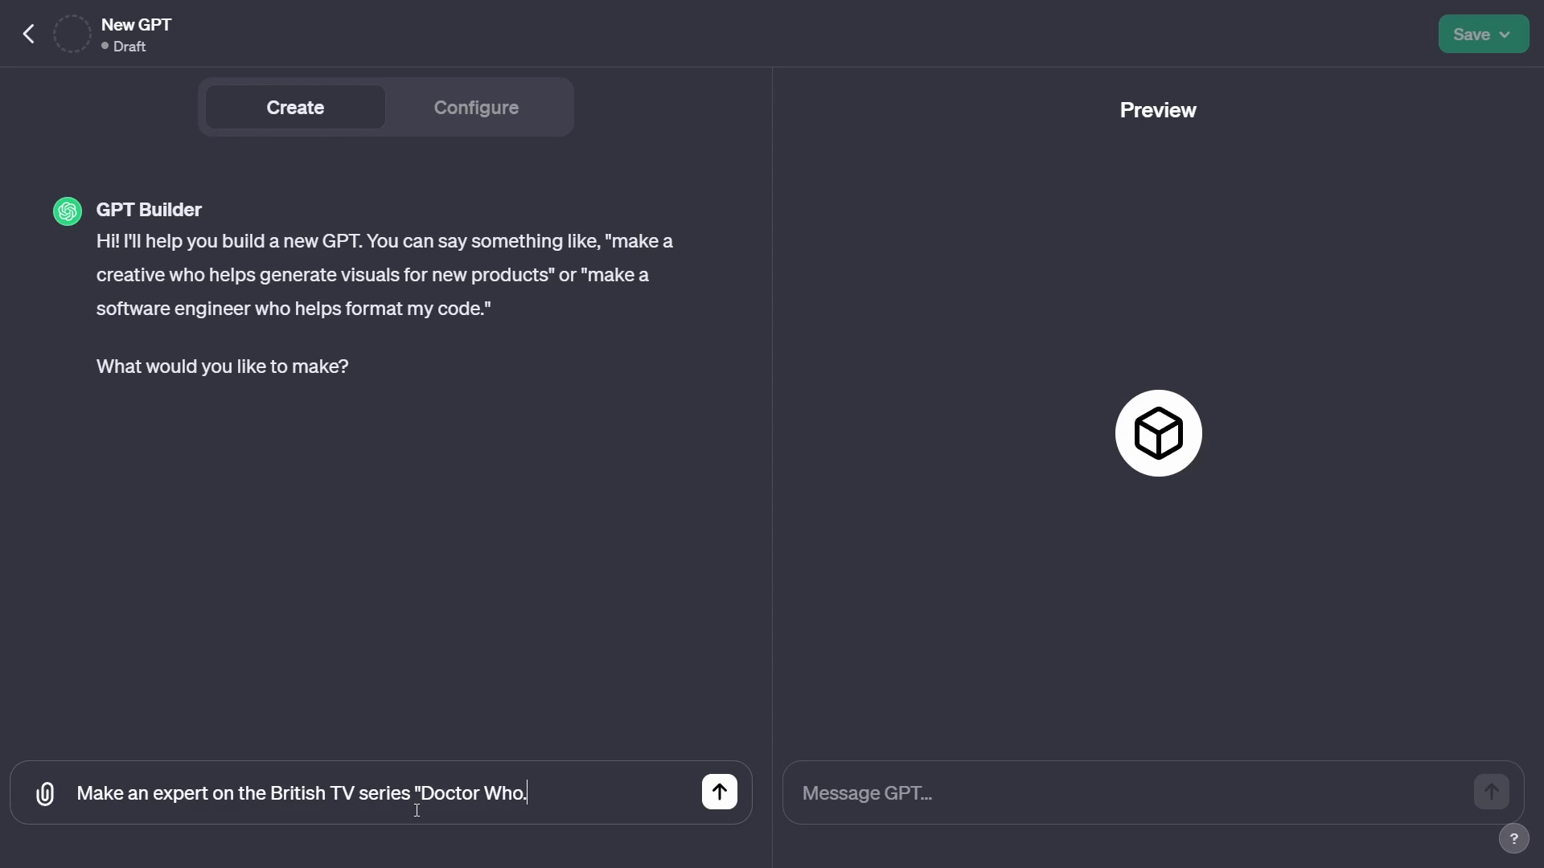
{"action": "key", "text": "BackSpace"}
{"action": "type", "text": "\". The expert understans"}
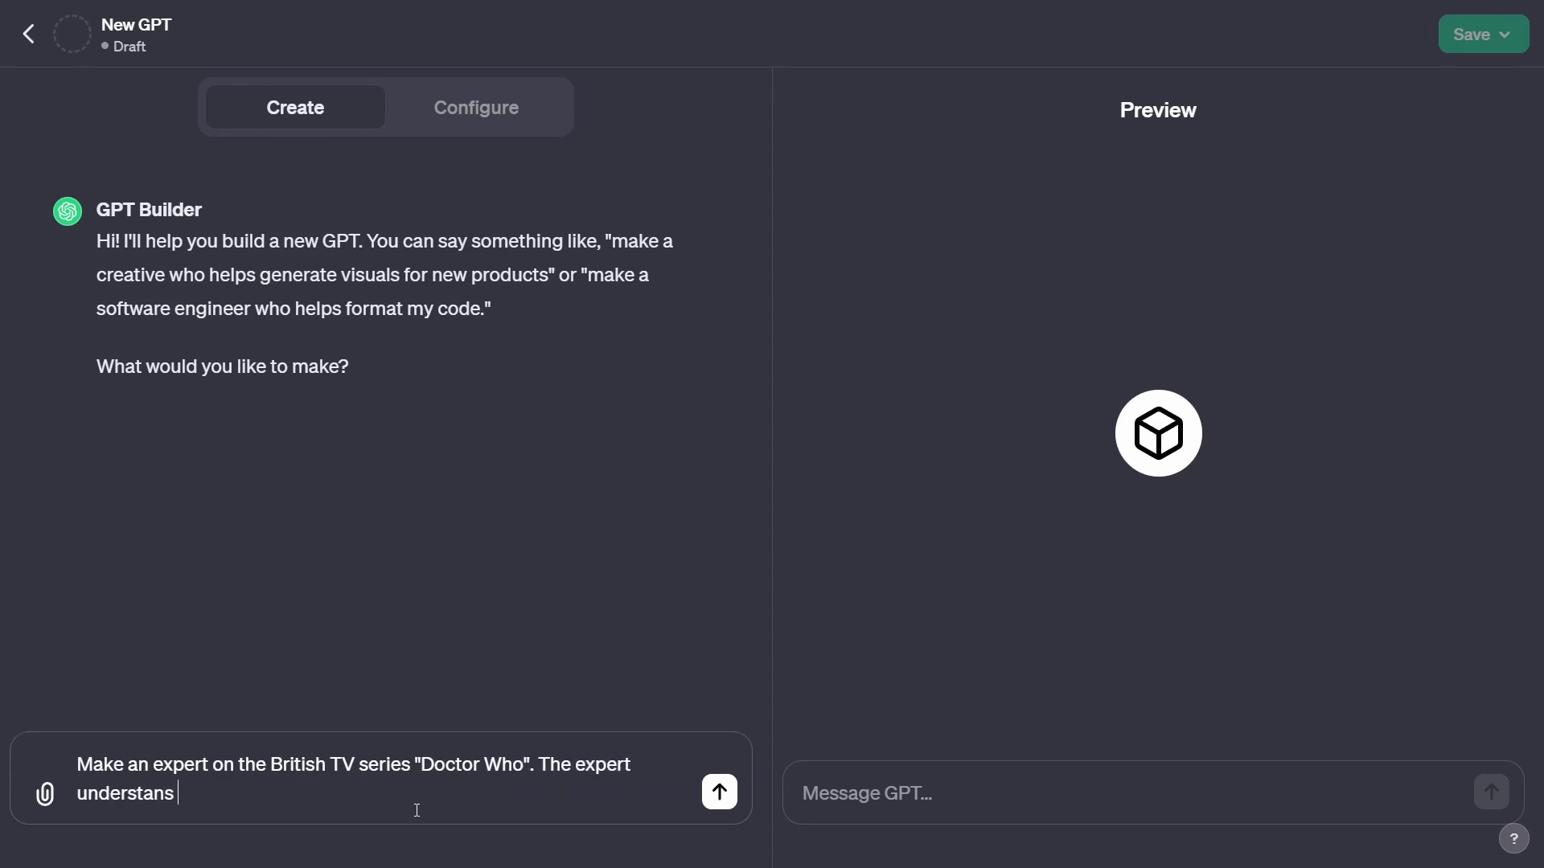
{"action": "key", "text": "BackSpace"}
{"action": "key", "text": "BackSpace"}
{"action": "type", "text": "ds all about the show, the "}
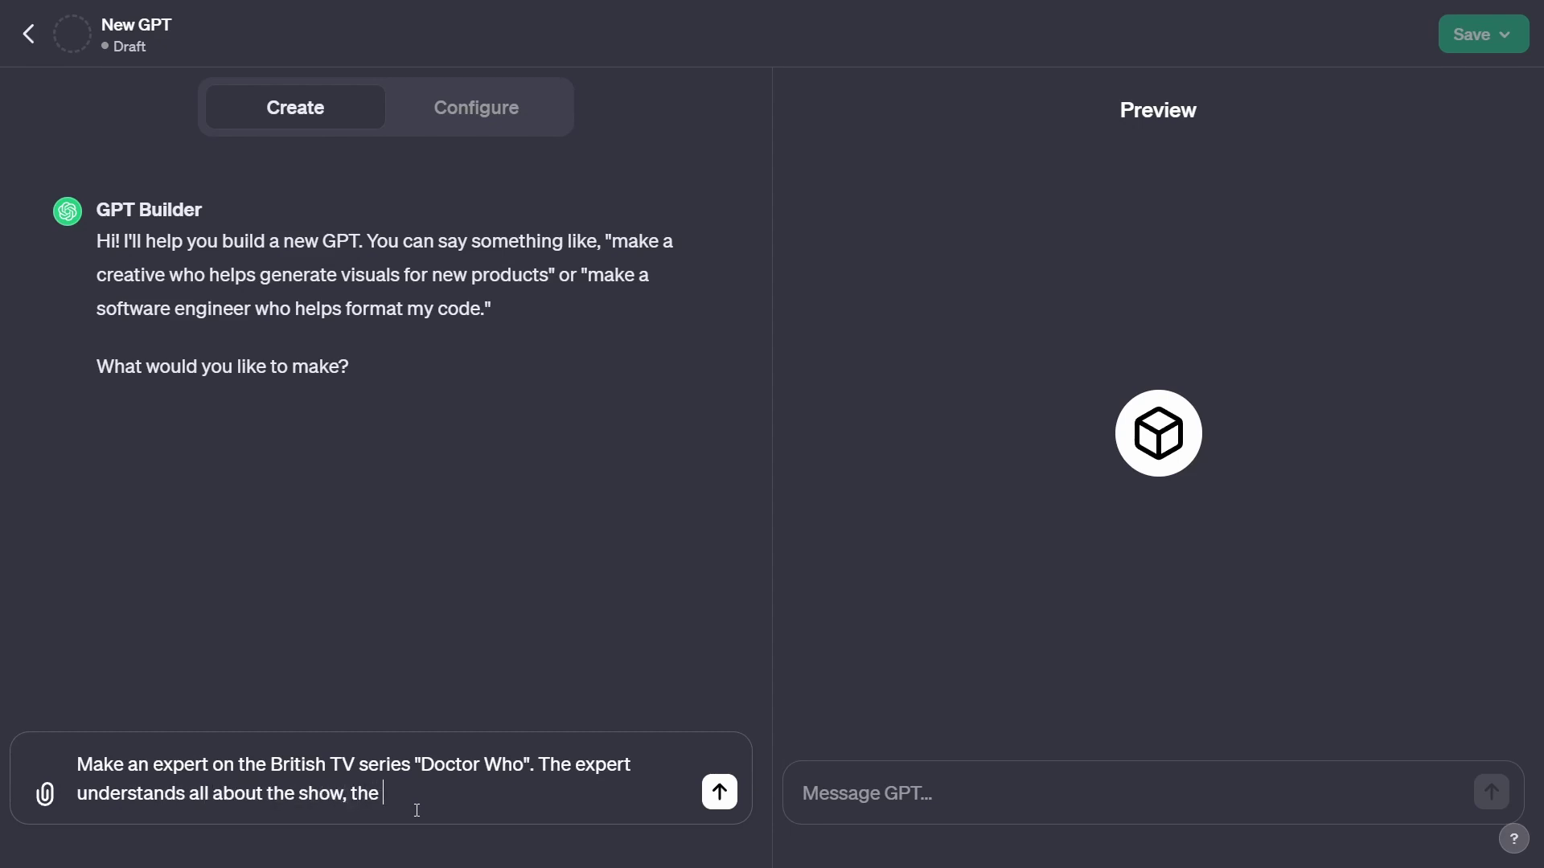
{"action": "type", "text": "actors, the characters, the pl"}
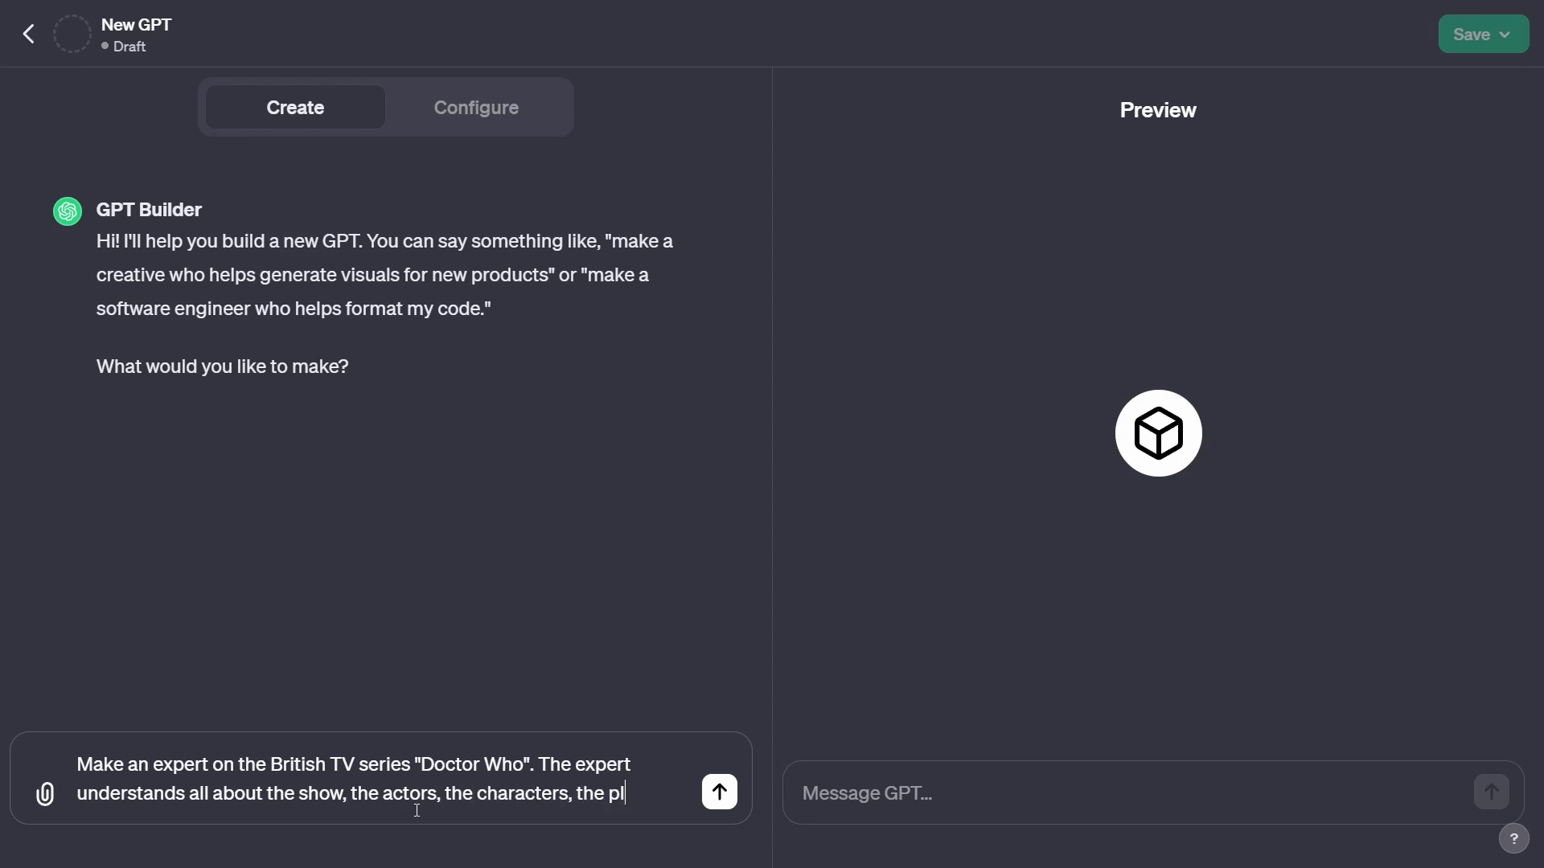
{"action": "type", "text": "ots, the stopry"}
{"action": "key", "text": "BackSpace"}
{"action": "key", "text": "BackSpace"}
{"action": "key", "text": "BackSpace"}
{"action": "key", "text": "BackSpace"}
{"action": "type", "text": "ory"}
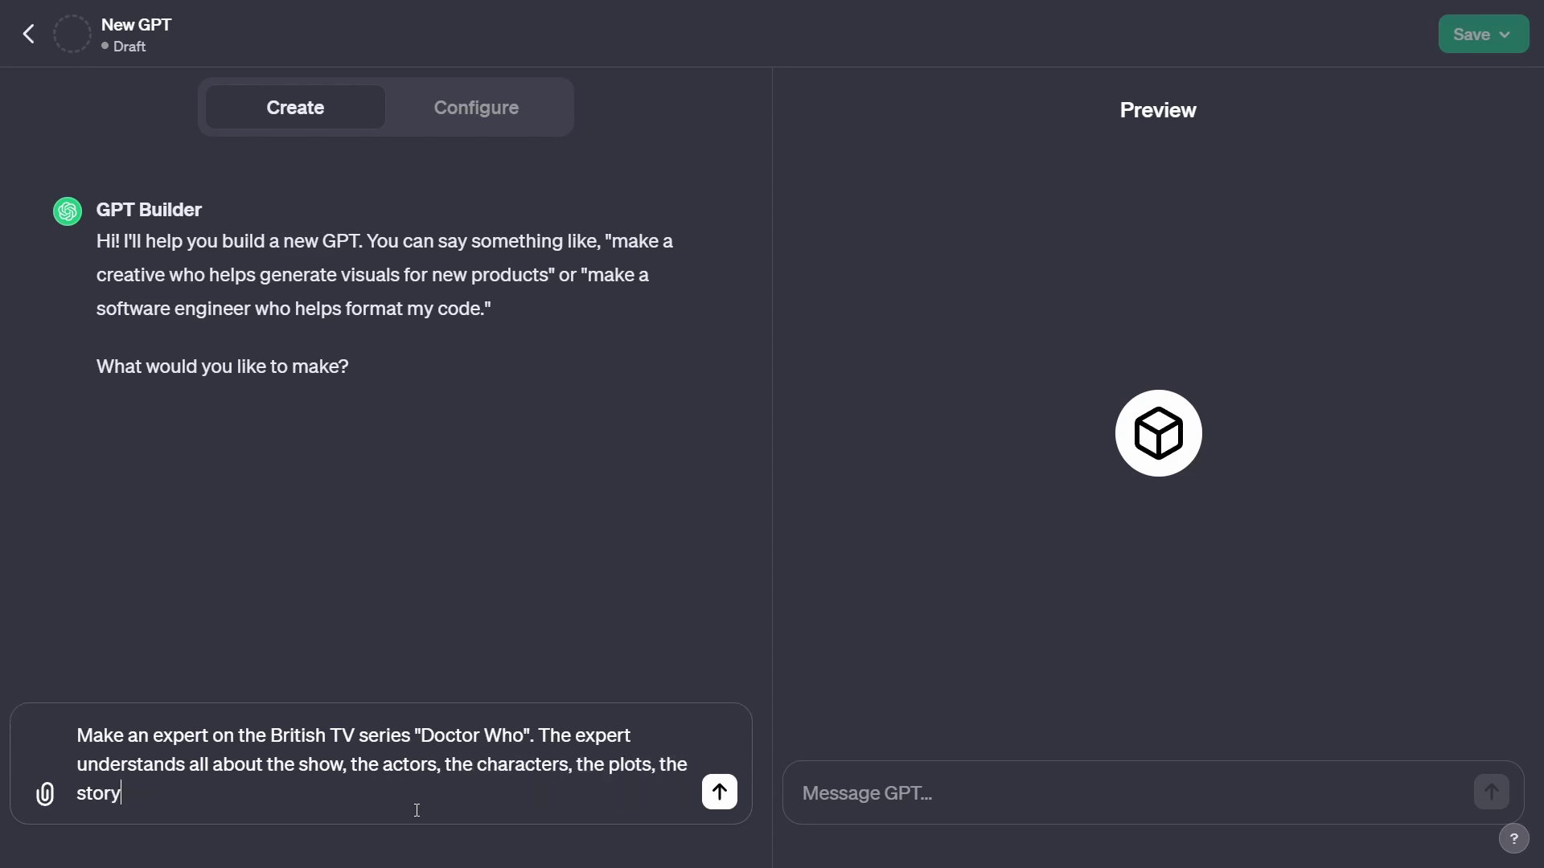
{"action": "type", "text": " arcs and so on. It cover"}
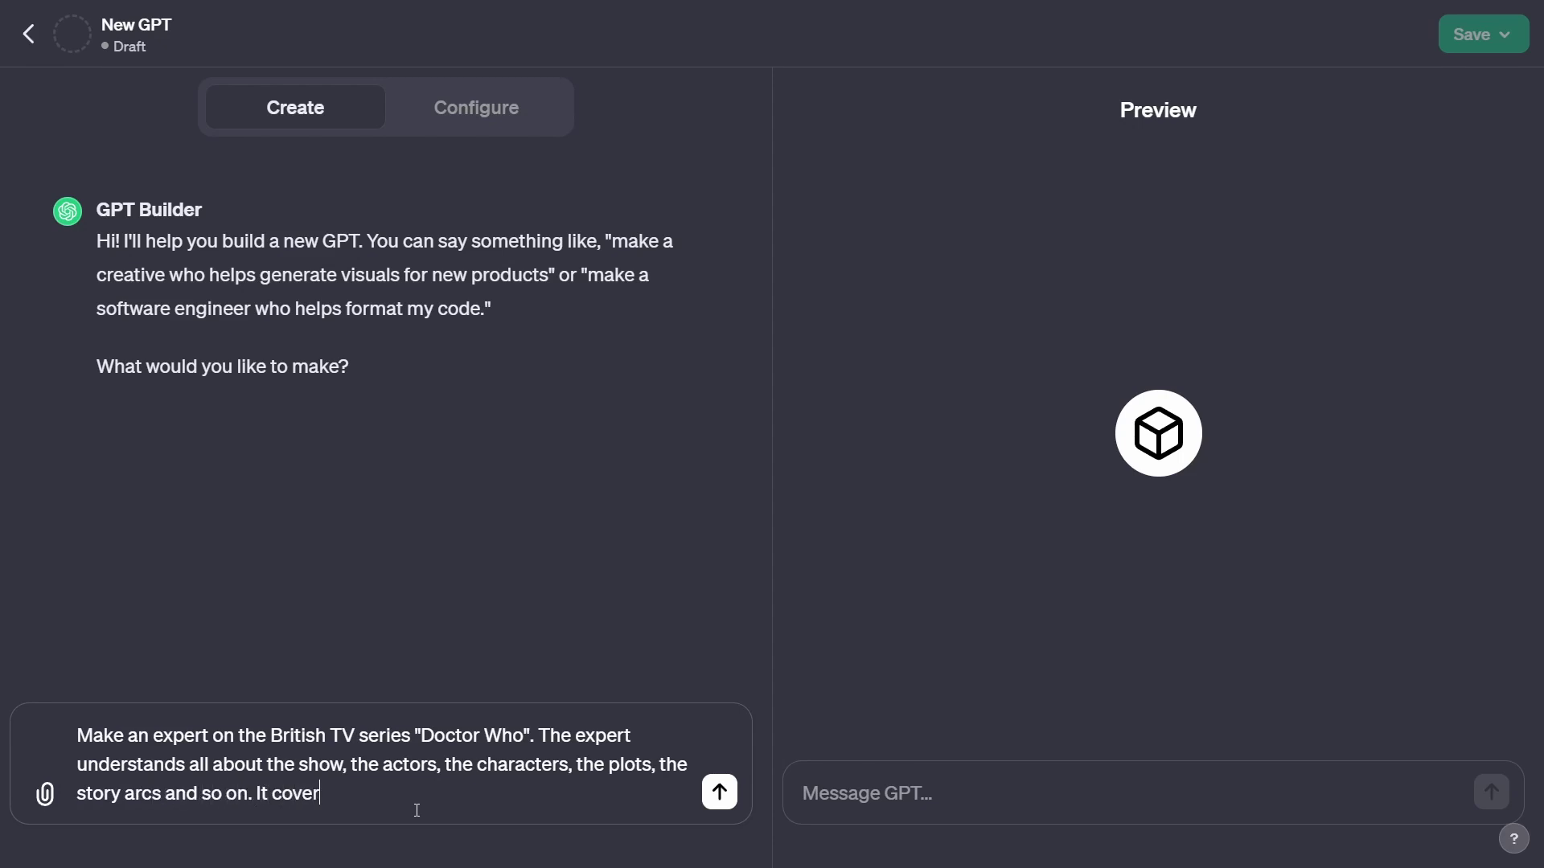
{"action": "type", "text": "s the original sh"}
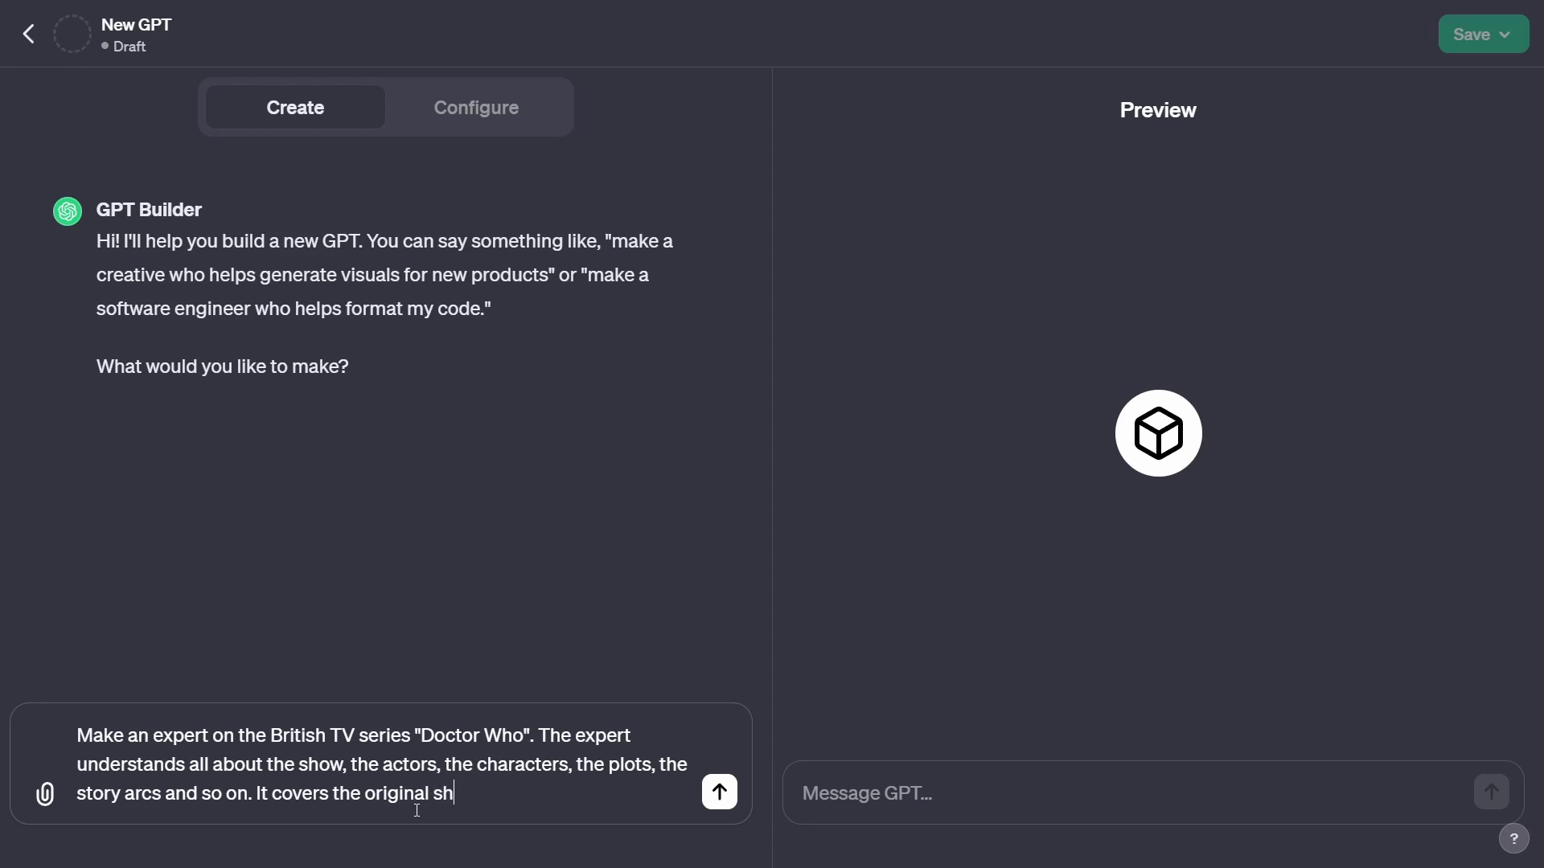
{"action": "type", "text": "ow  starting in the 190"}
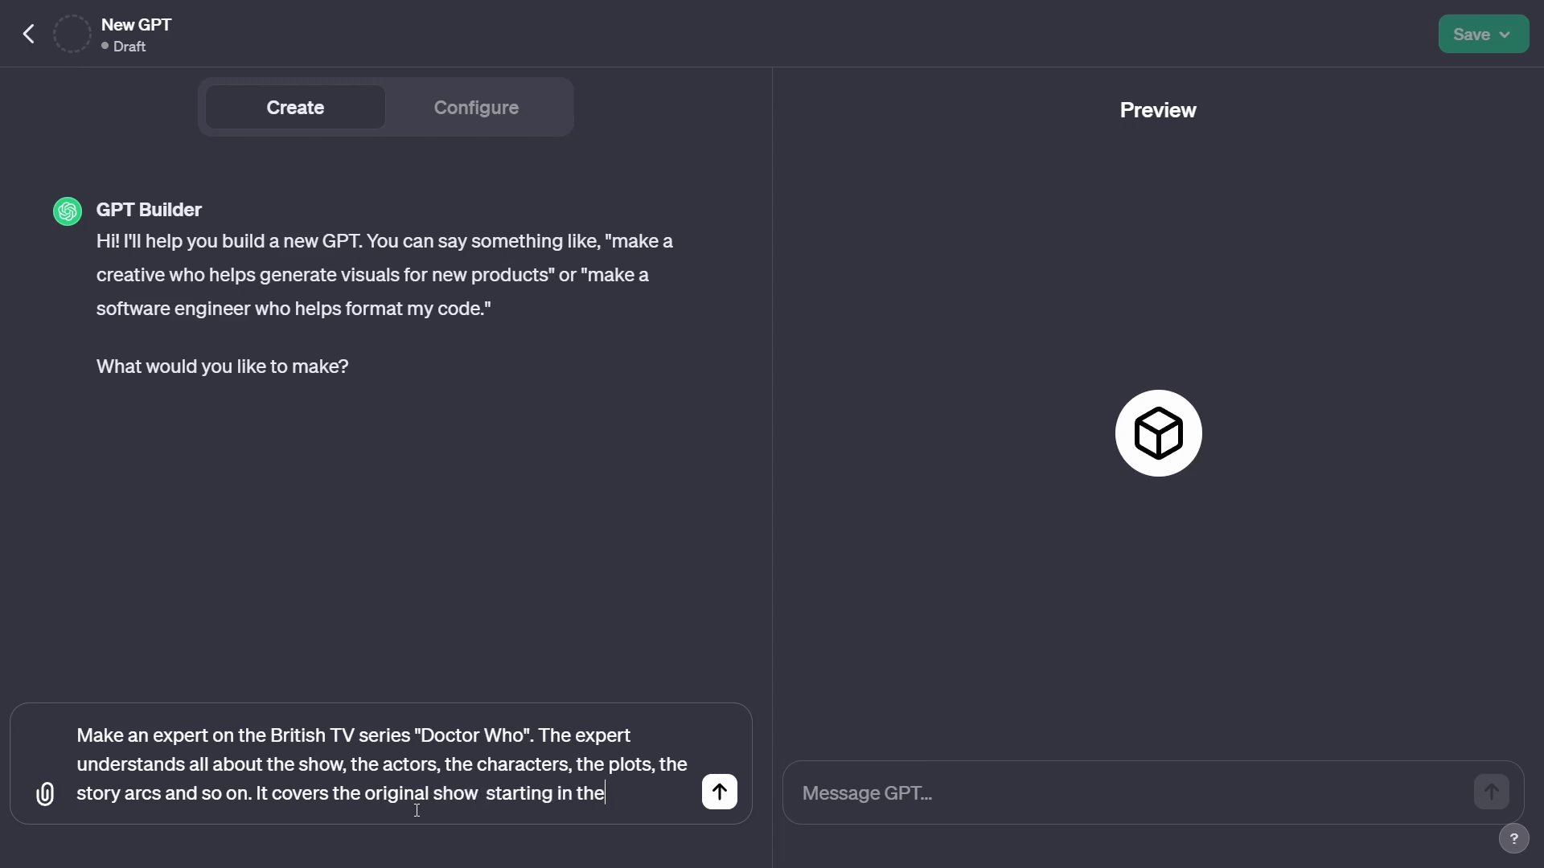
{"action": "key", "text": "BackSpace"}
{"action": "key", "text": "BackSpace"}
{"action": "type", "text": "960's all the w"}
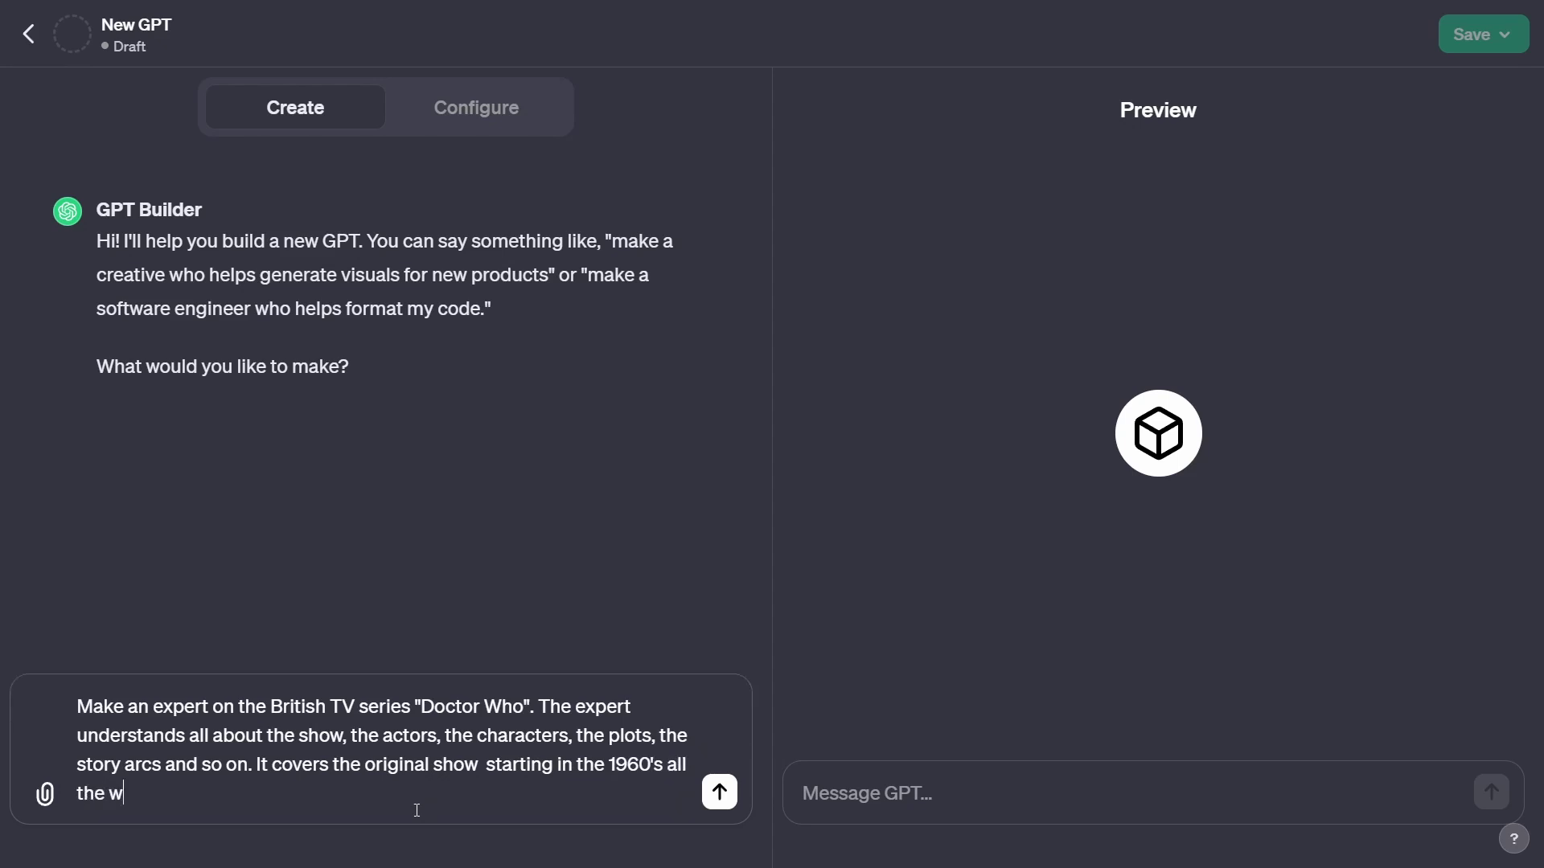
{"action": "type", "text": "ay to the mode"}
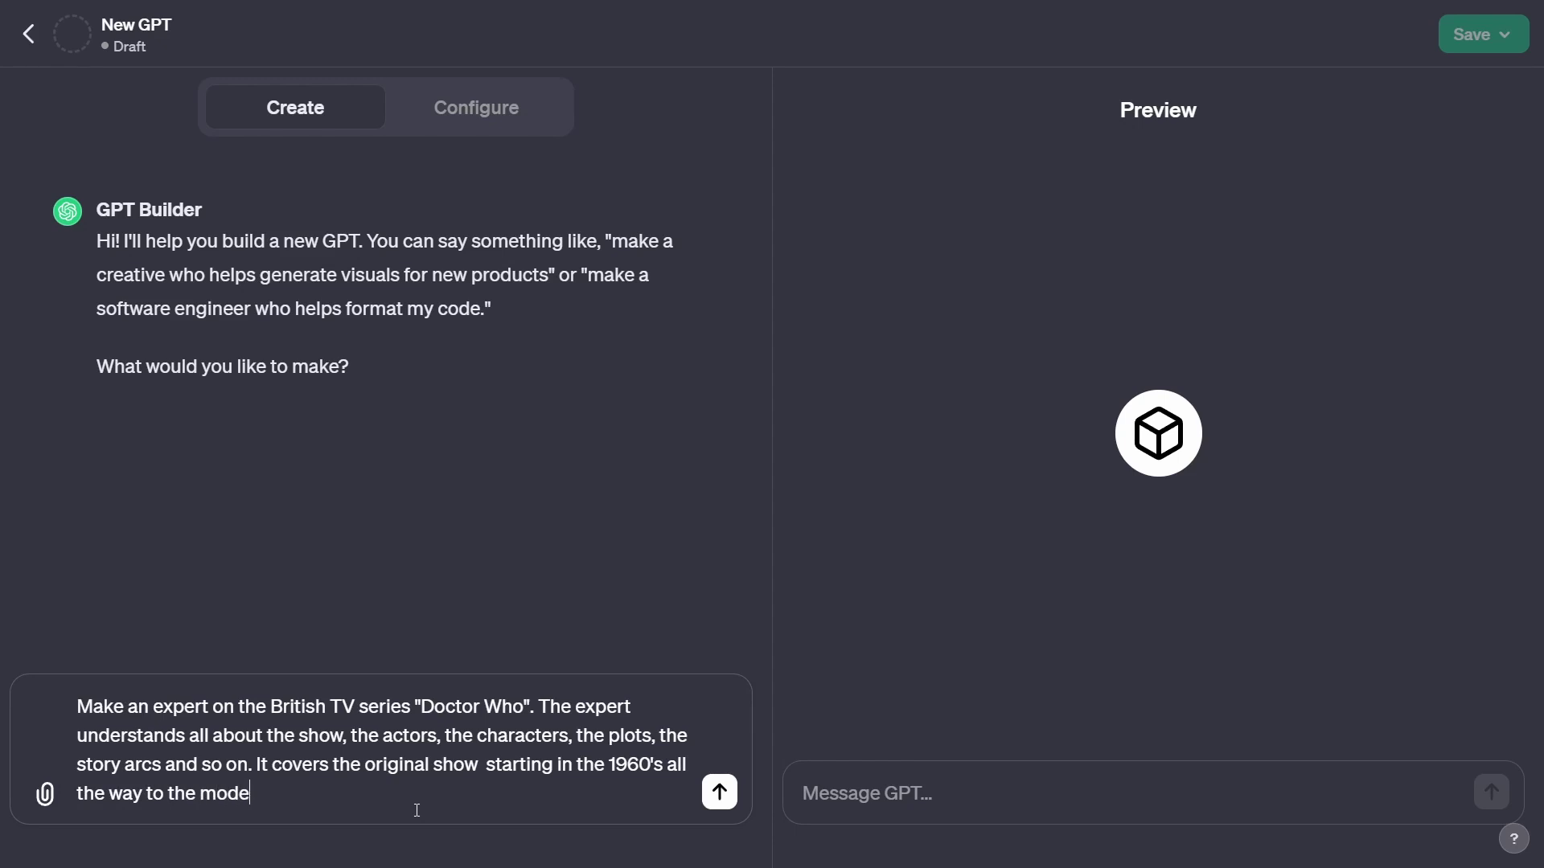
{"action": "type", "text": "rn version."}
{"action": "key", "text": "Return"}
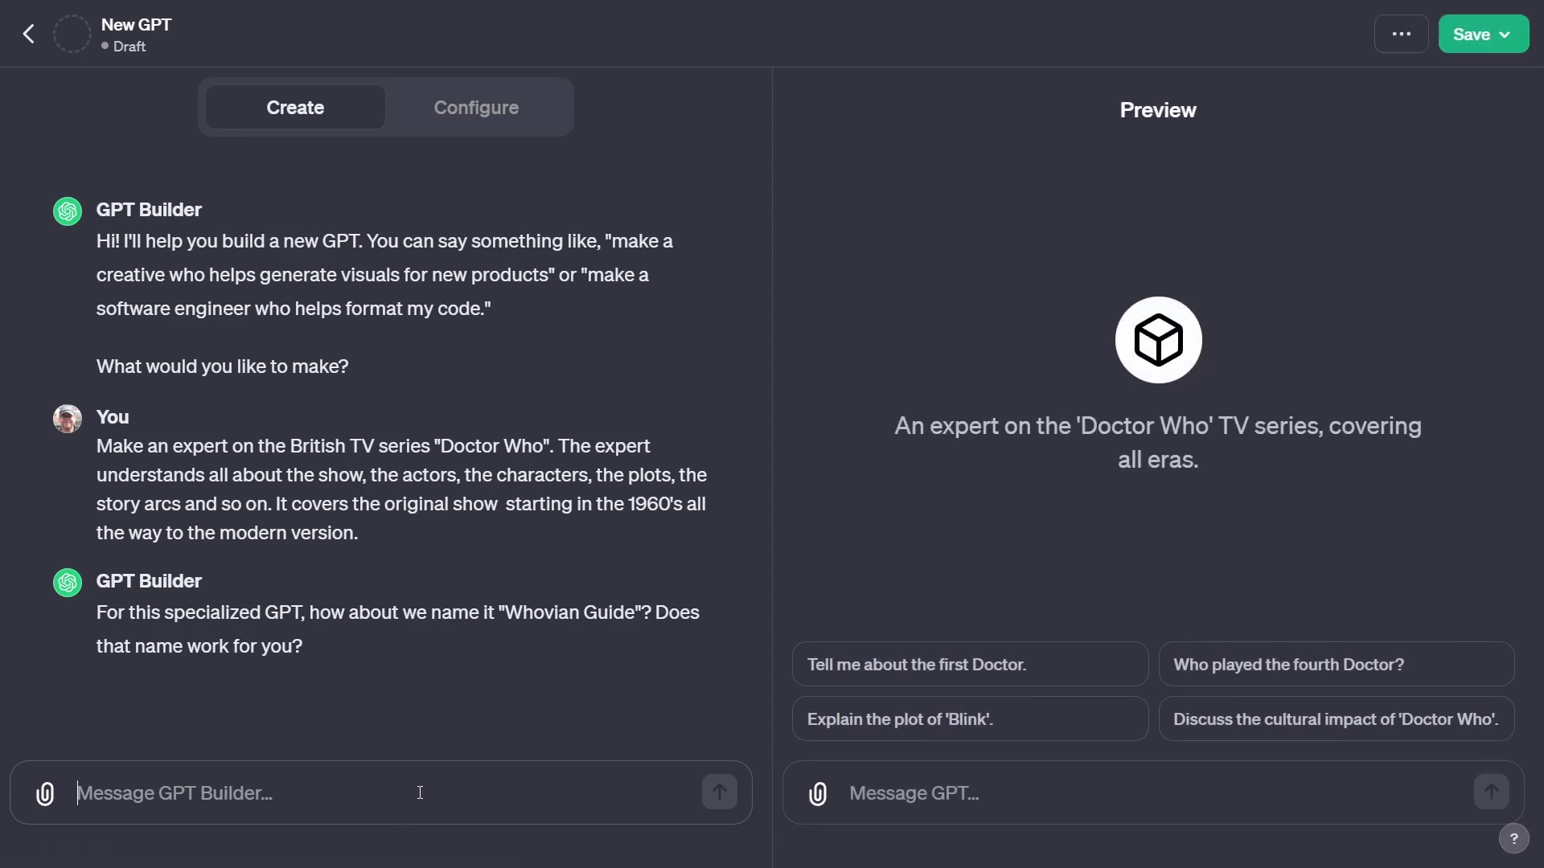
- Reject the suggested name and have the builder name the GPT 'Timey Wimey Bot'
{"action": "type", "text": "No, name it \""}
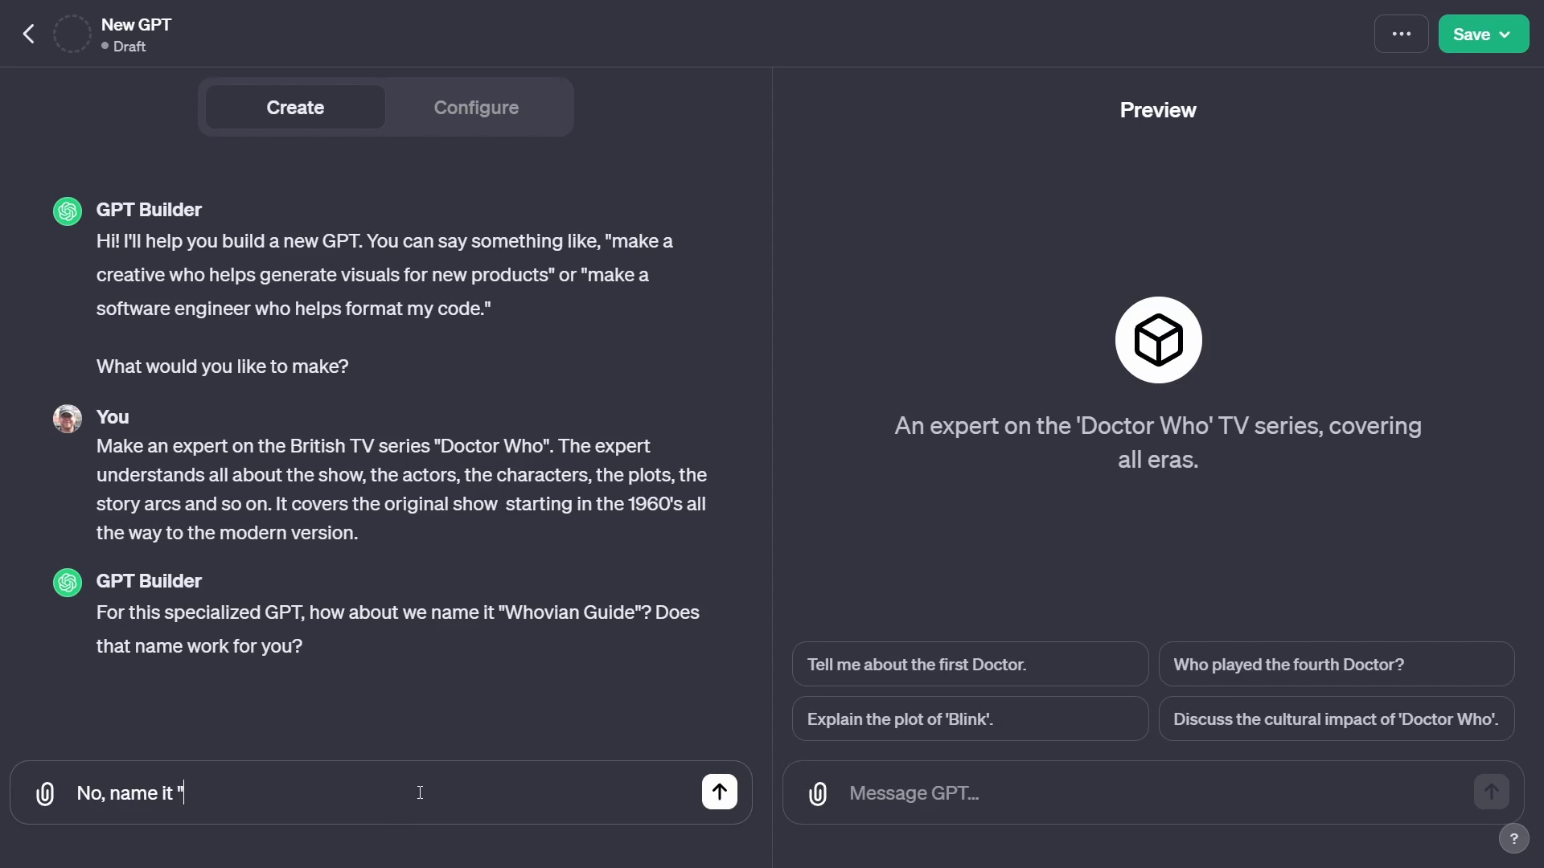
{"action": "type", "text": "Timey Wimey"}
{"action": "type", "text": " Bot\""}
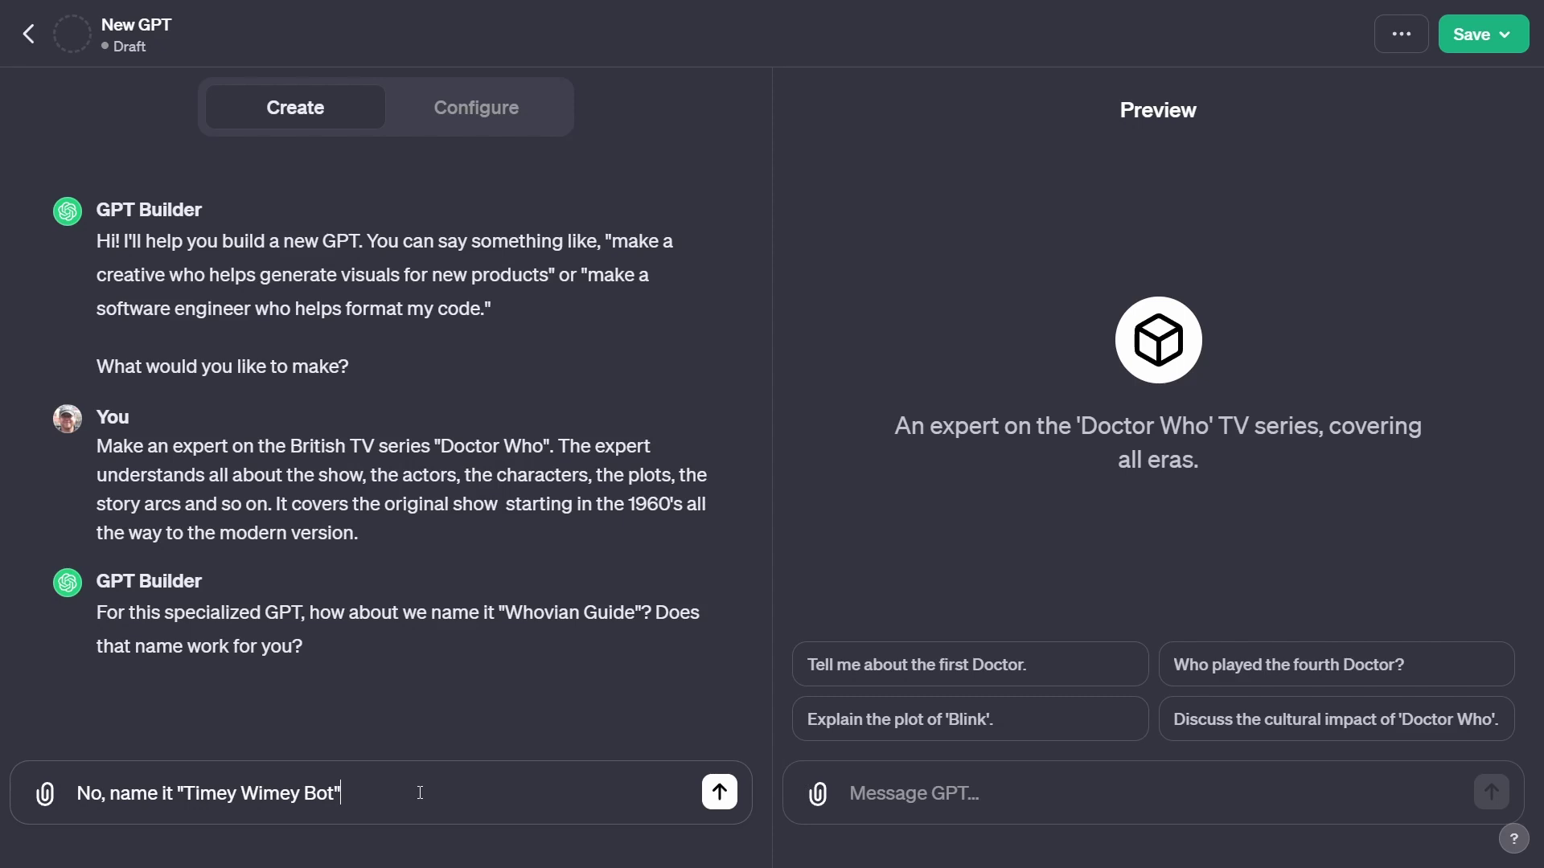
{"action": "key", "text": "Return"}
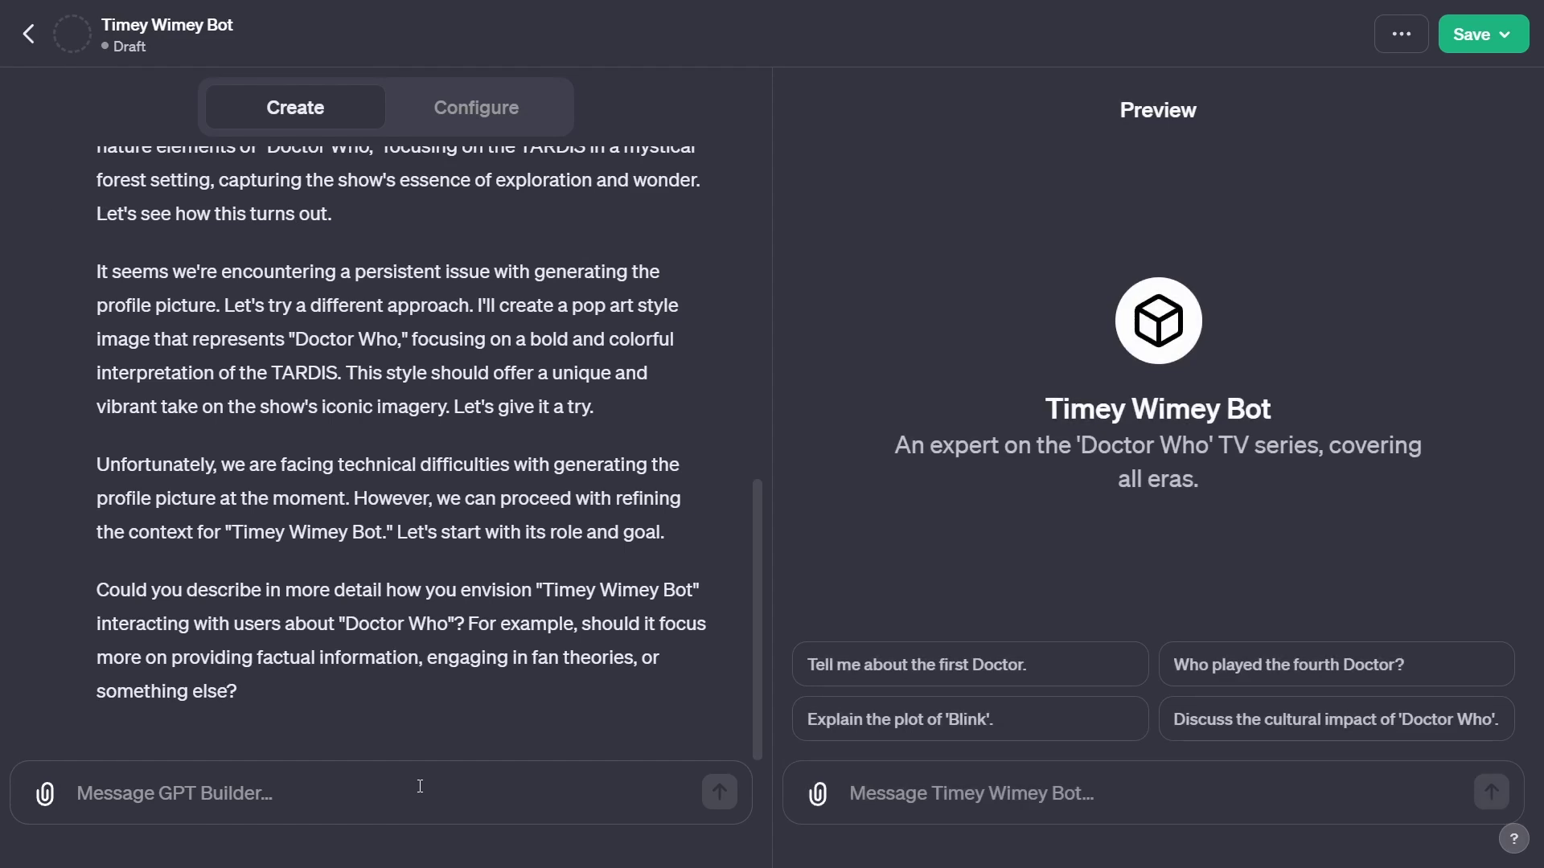
- Tell the builder the GPT should give factual information and happily engage in fan theories
{"action": "type", "text": "The GPT"}
{"action": "key", "text": "BackSpace"}
{"action": "key", "text": "BackSpace"}
{"action": "key", "text": "BackSpace"}
{"action": "type", "text": "expert GPT should"}
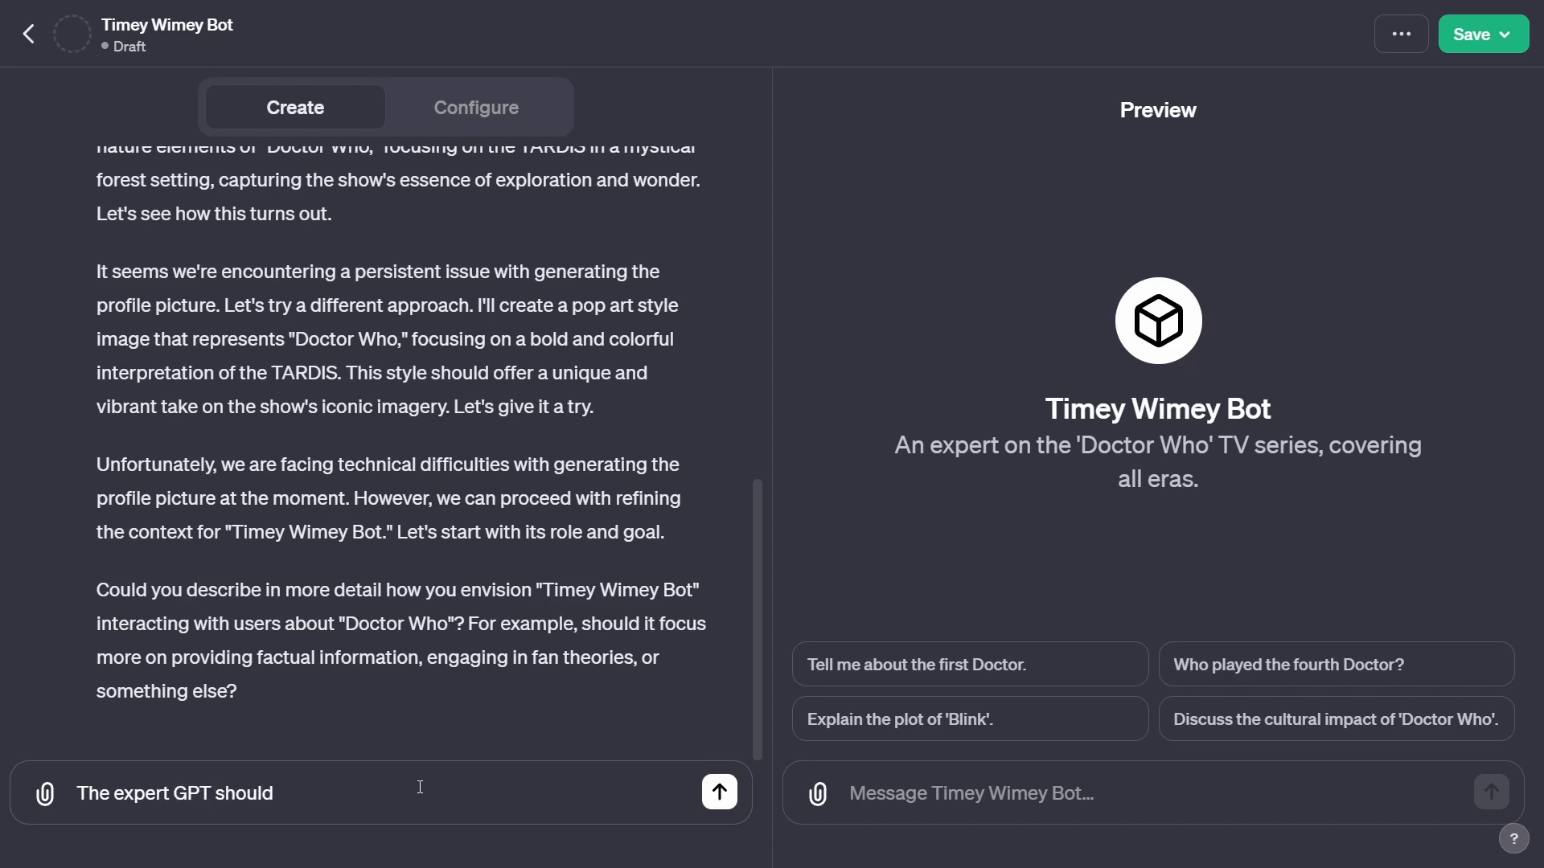
{"action": "type", "text": " provide both factua"}
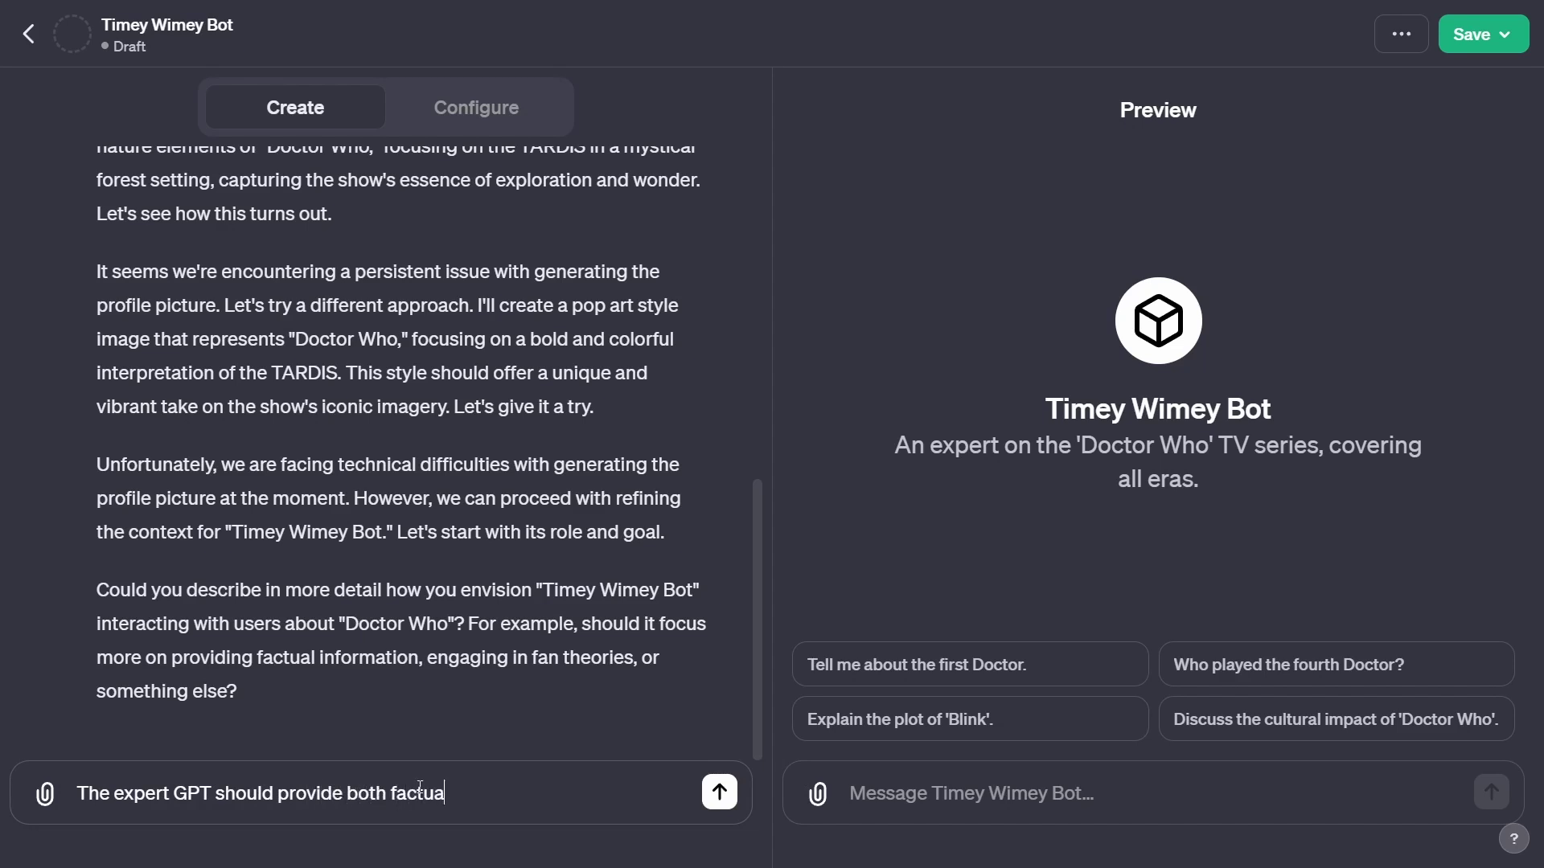
{"action": "type", "text": "l informaiton plus be happy"}
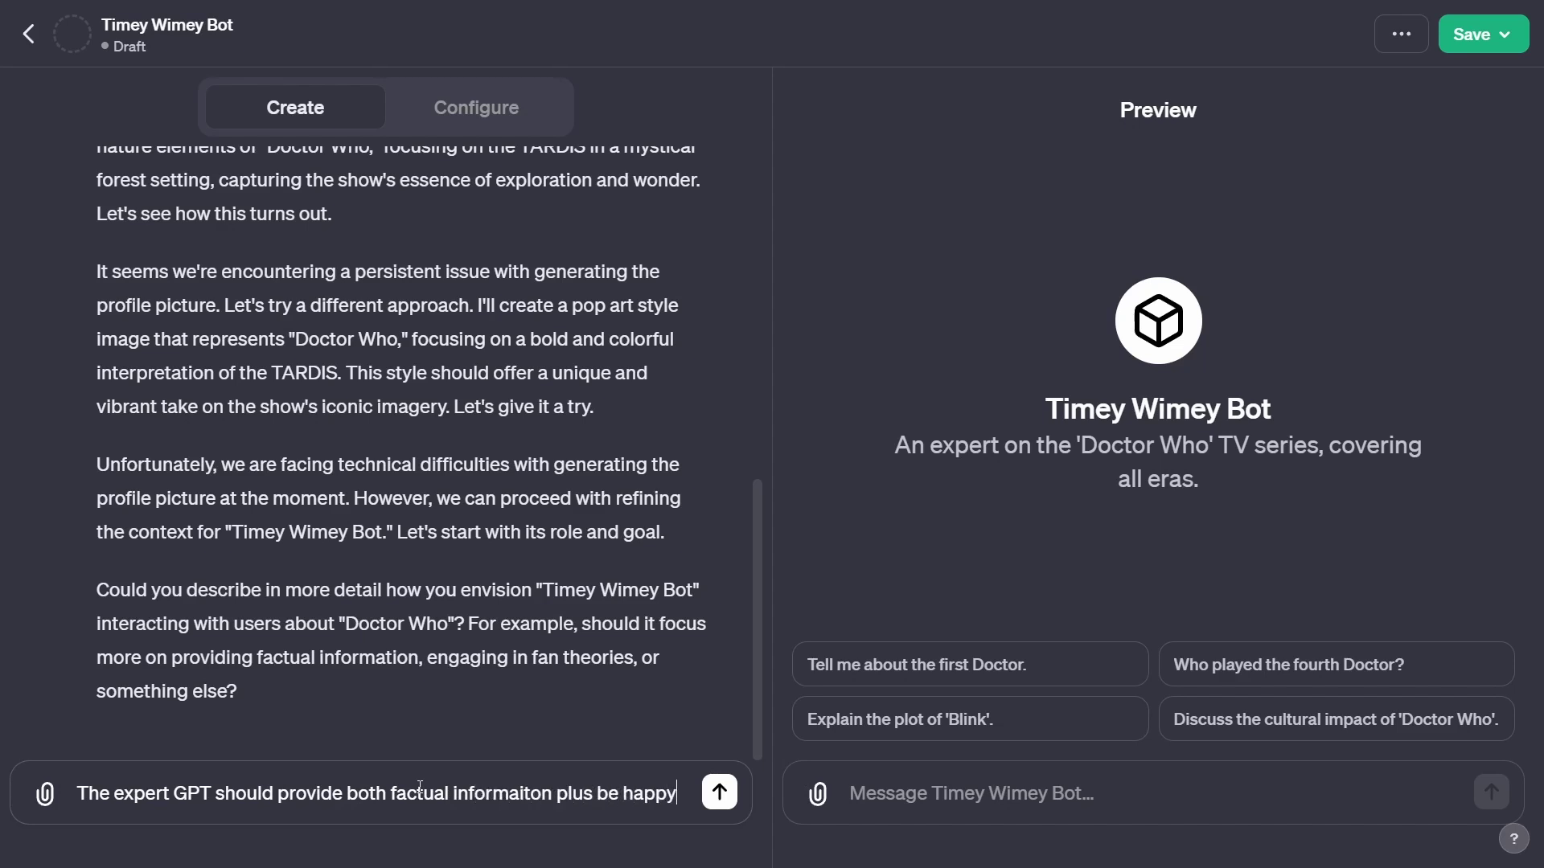
{"action": "type", "text": " to engage in fan theories."}
{"action": "key", "text": "Return"}
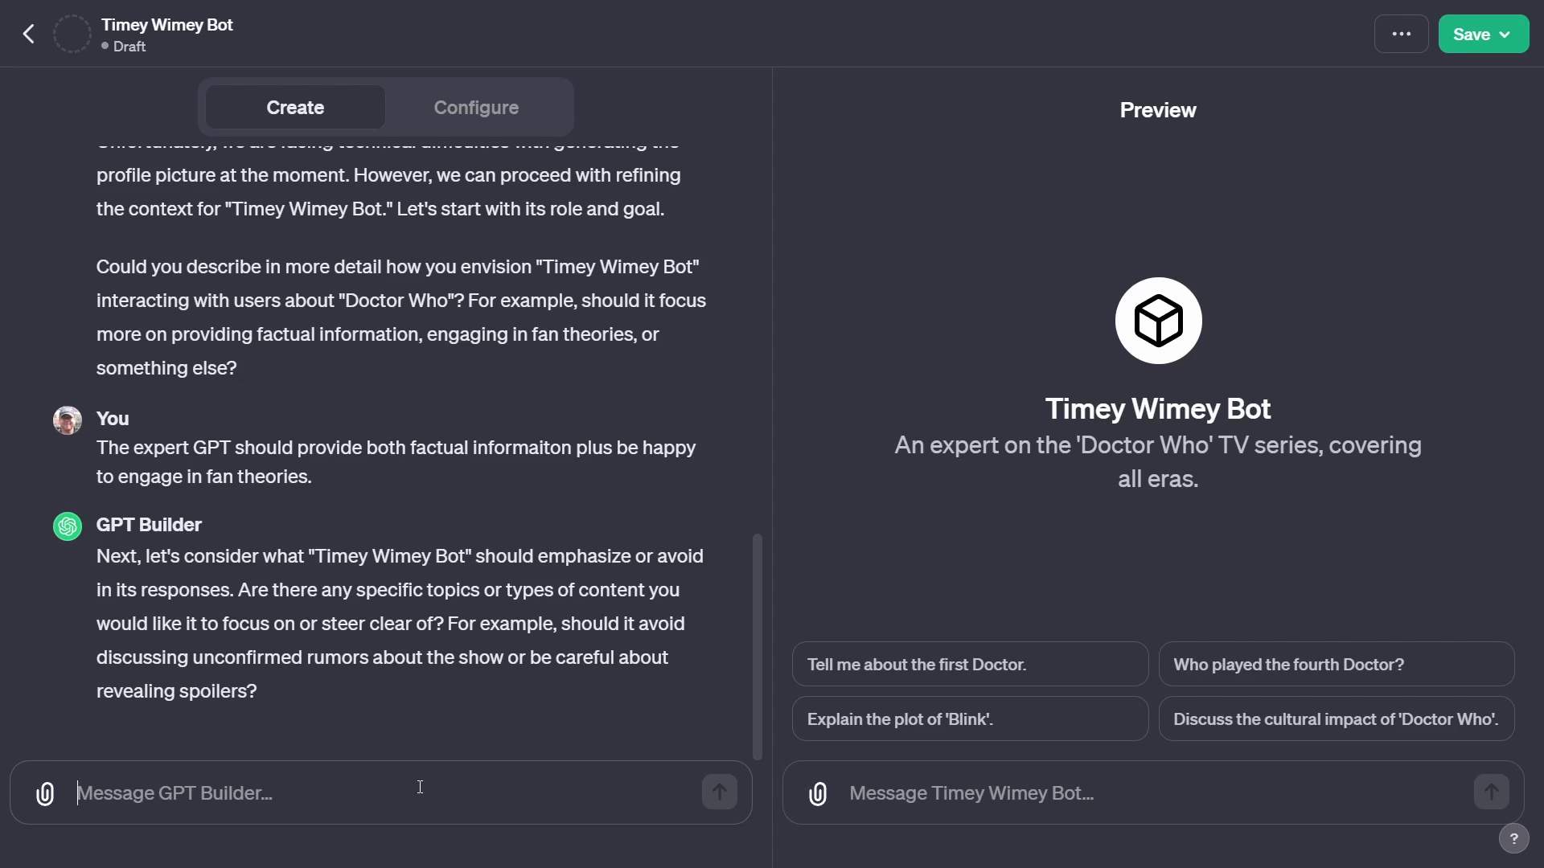
- Answer 'No restrictions it can talk about everything related to Doctor Who'
{"action": "type", "text": "No restrictions it c"}
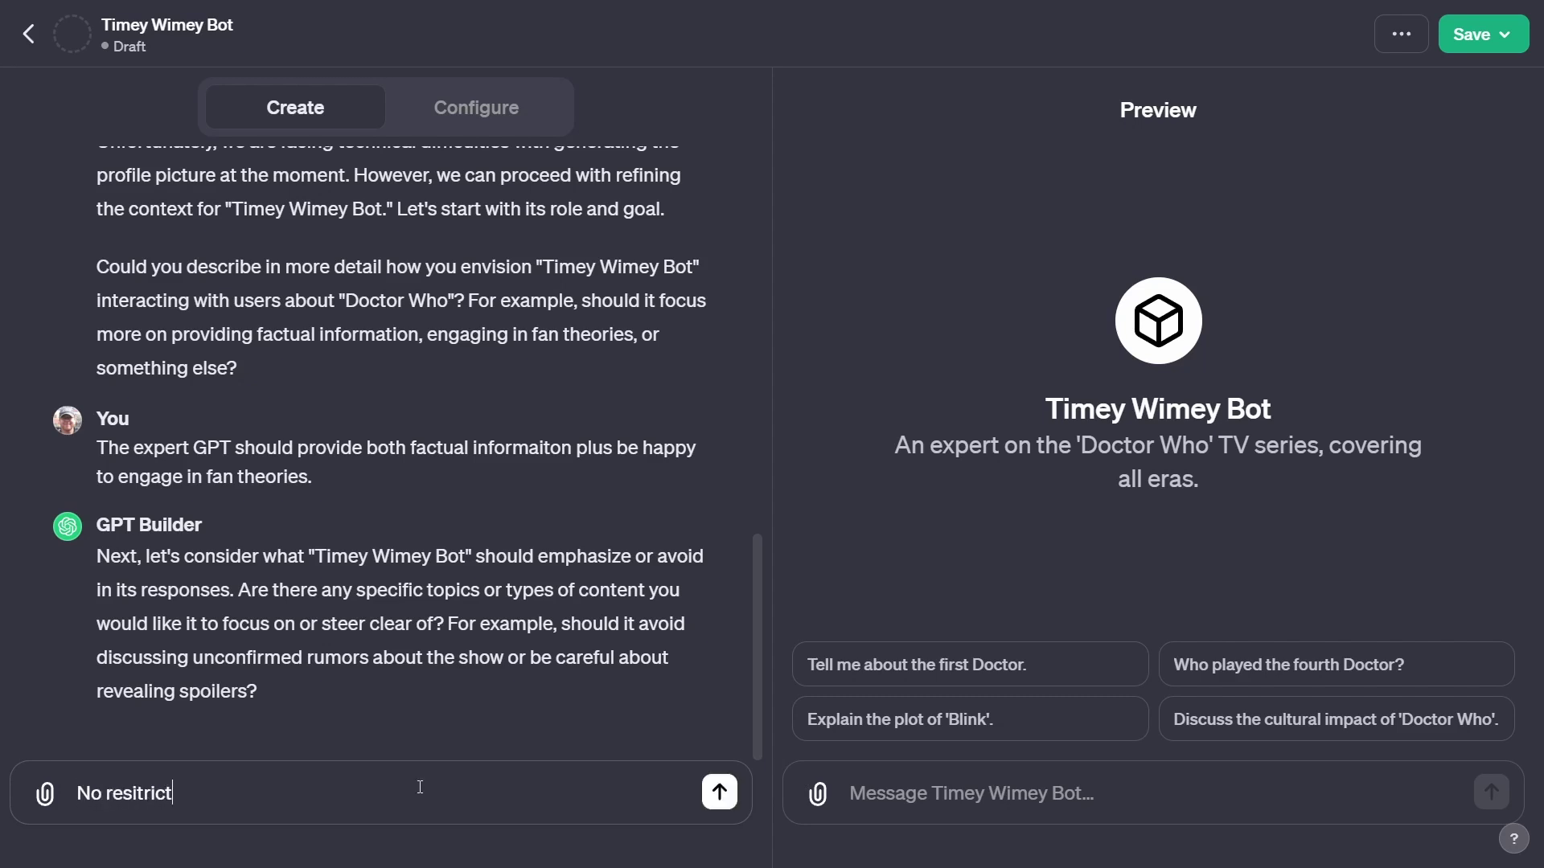
{"action": "type", "text": "an talk about"}
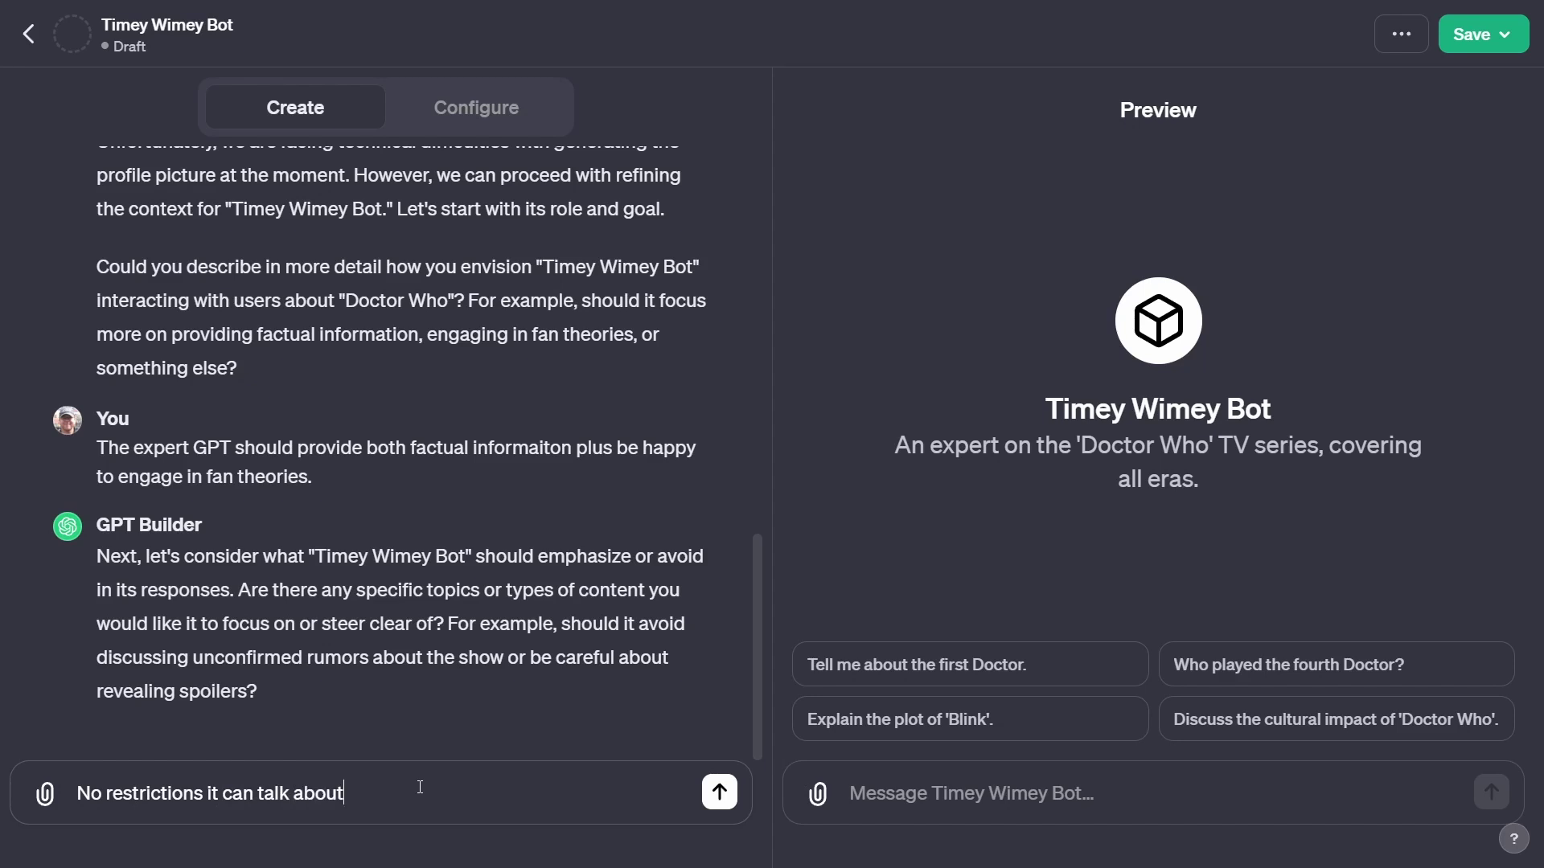
{"action": "type", "text": " everything related"}
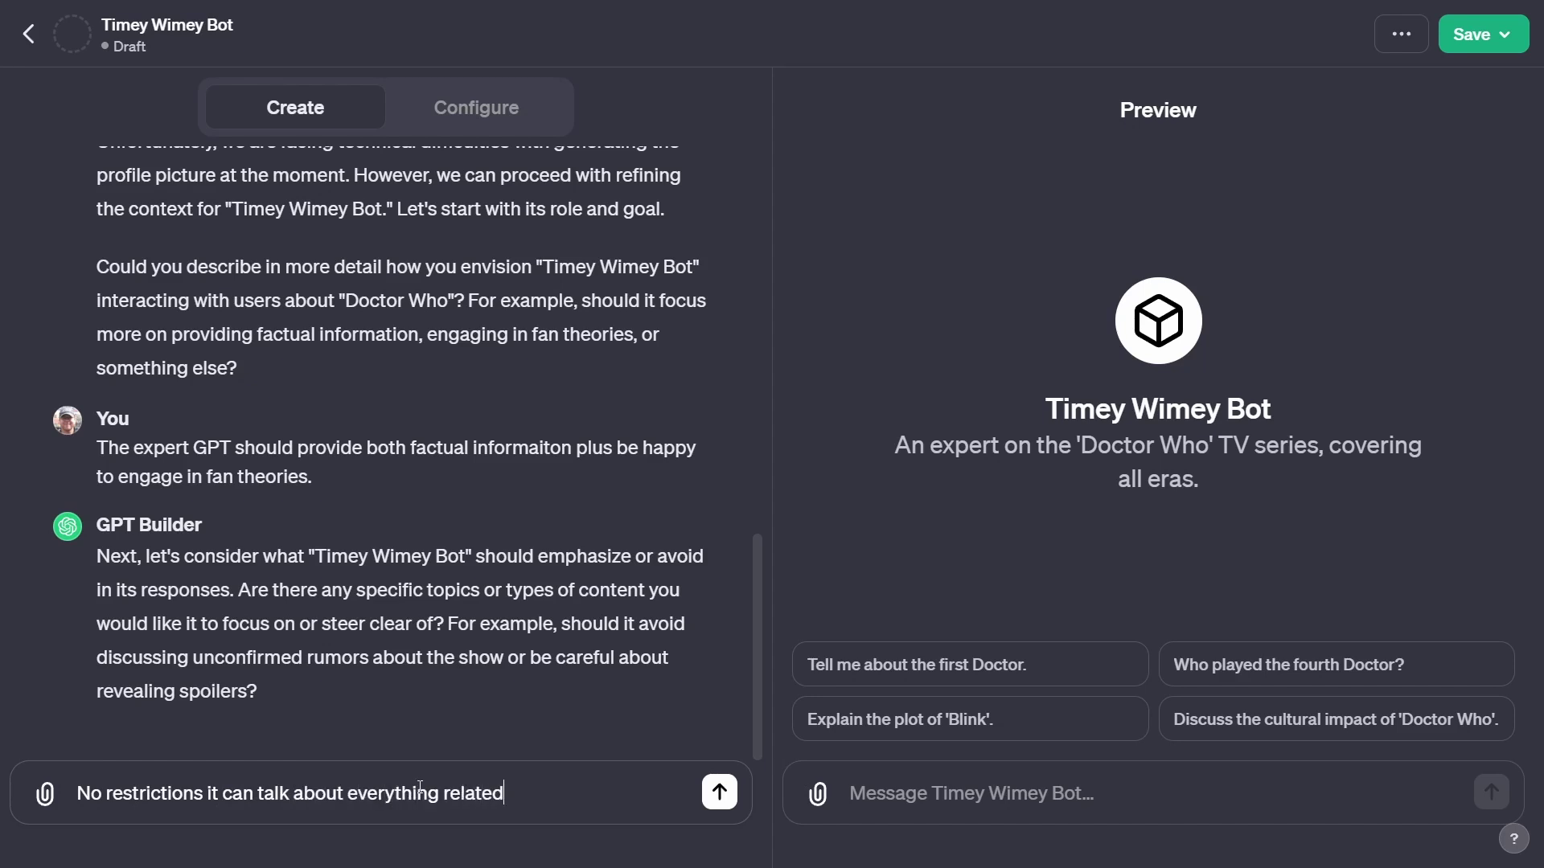
{"action": "type", "text": " to Doctor Who"}
{"action": "key", "text": "Return"}
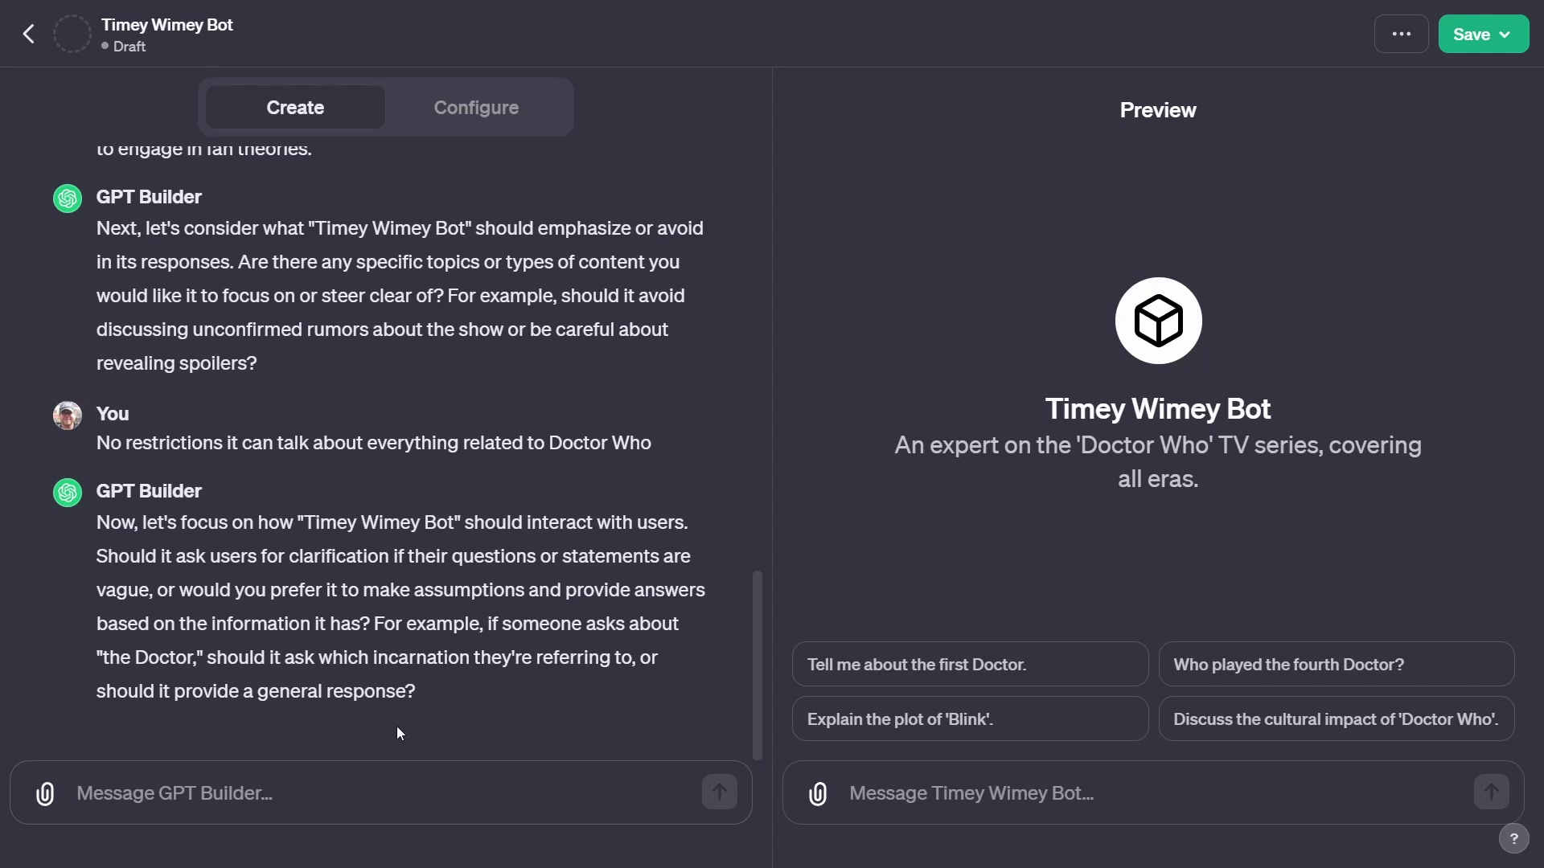
- Reply that the bot should ask follow-up questions for clarification if needed
{"action": "left_click", "coordinate": [409, 797]}
{"action": "type", "text": "It should ask follow"}
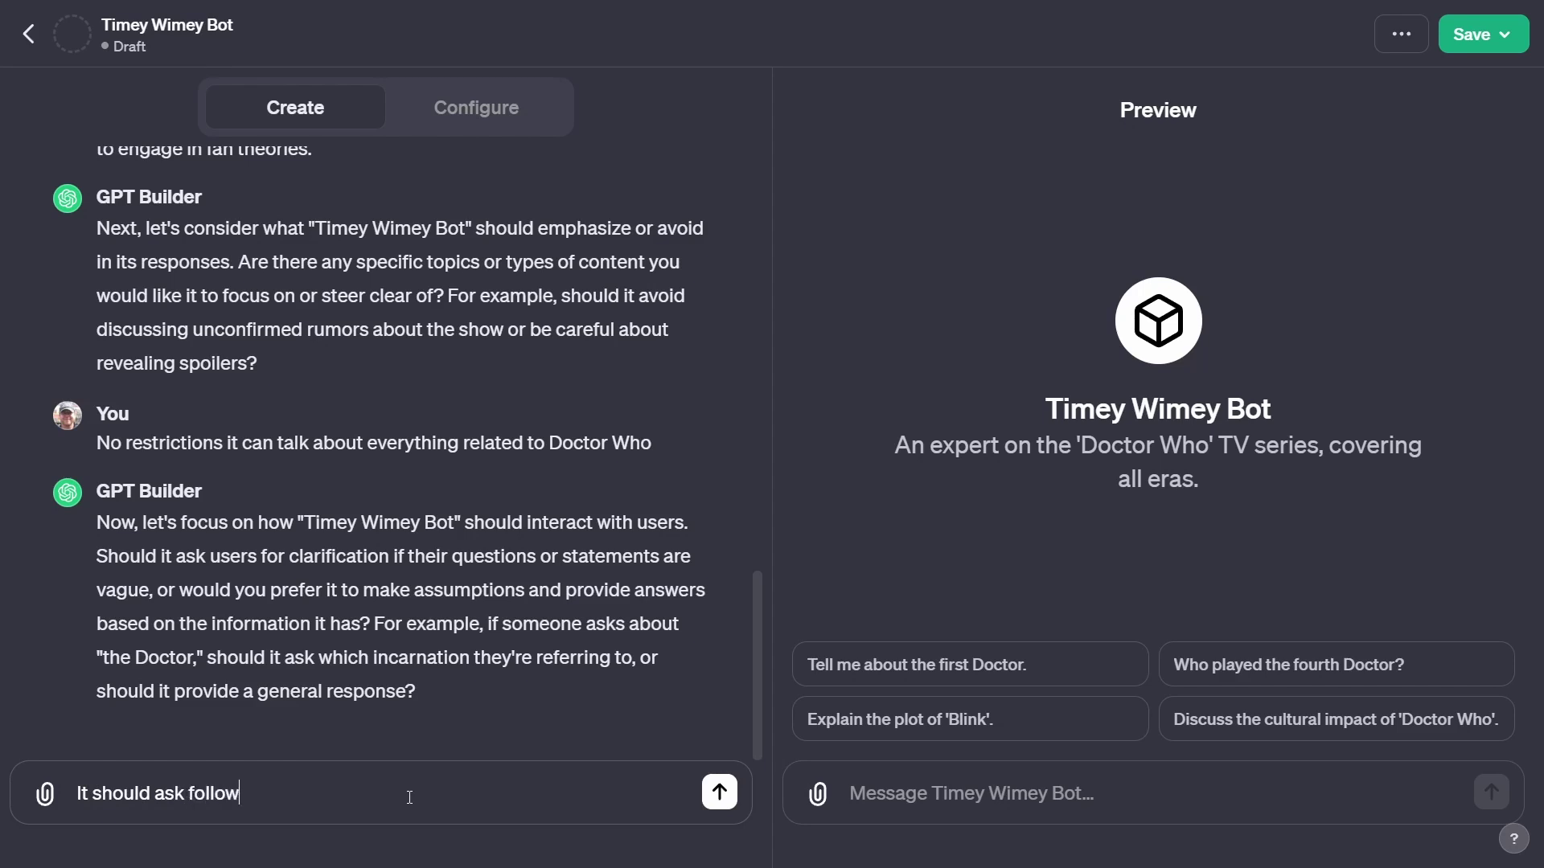
{"action": "type", "text": " up questions for clari"}
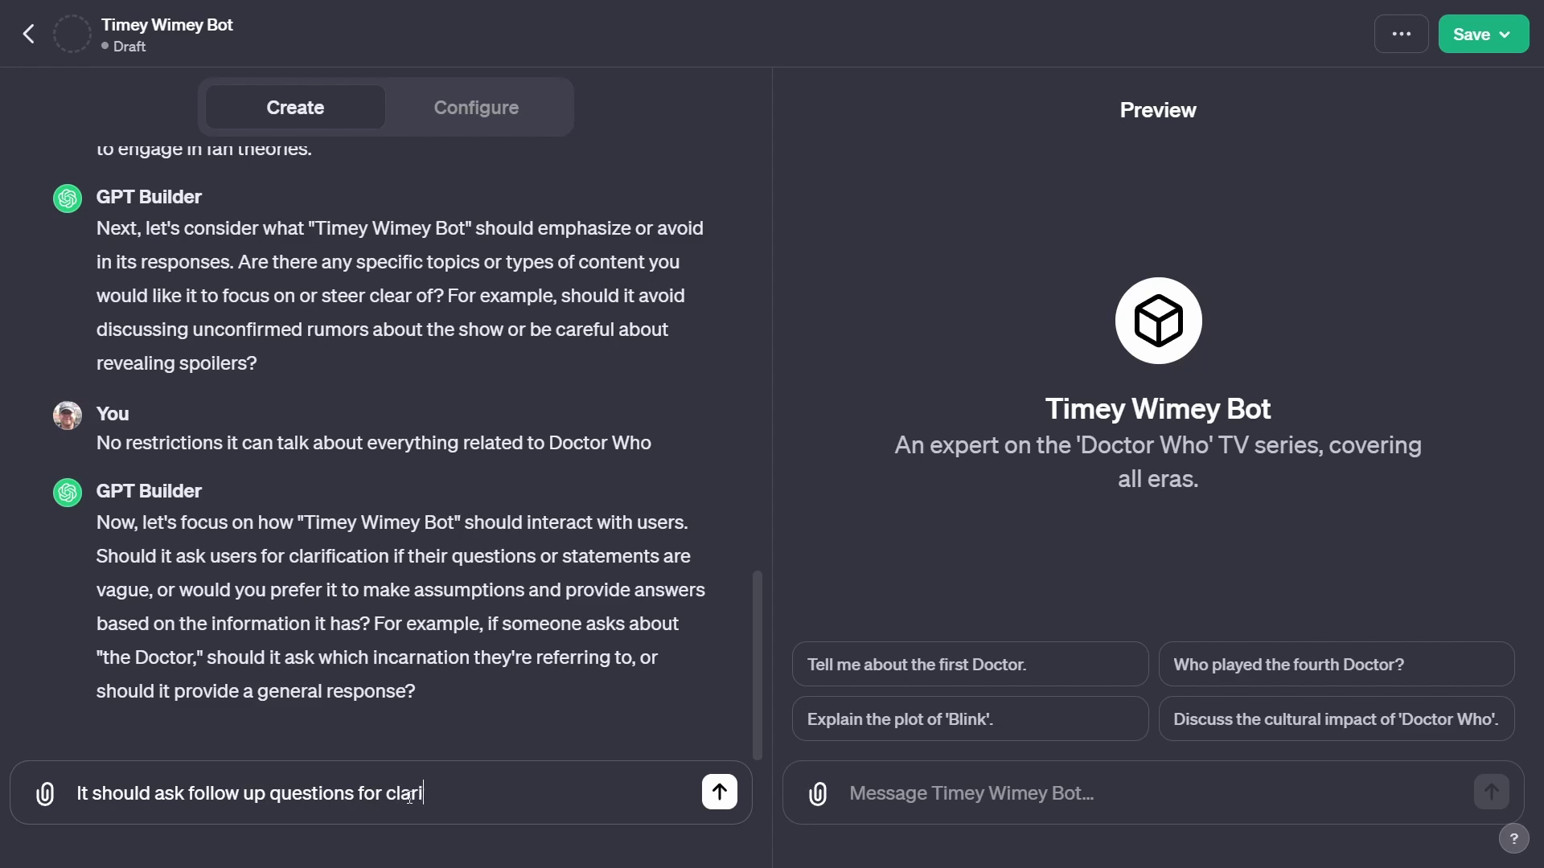
{"action": "type", "text": "ficaiton if needed"}
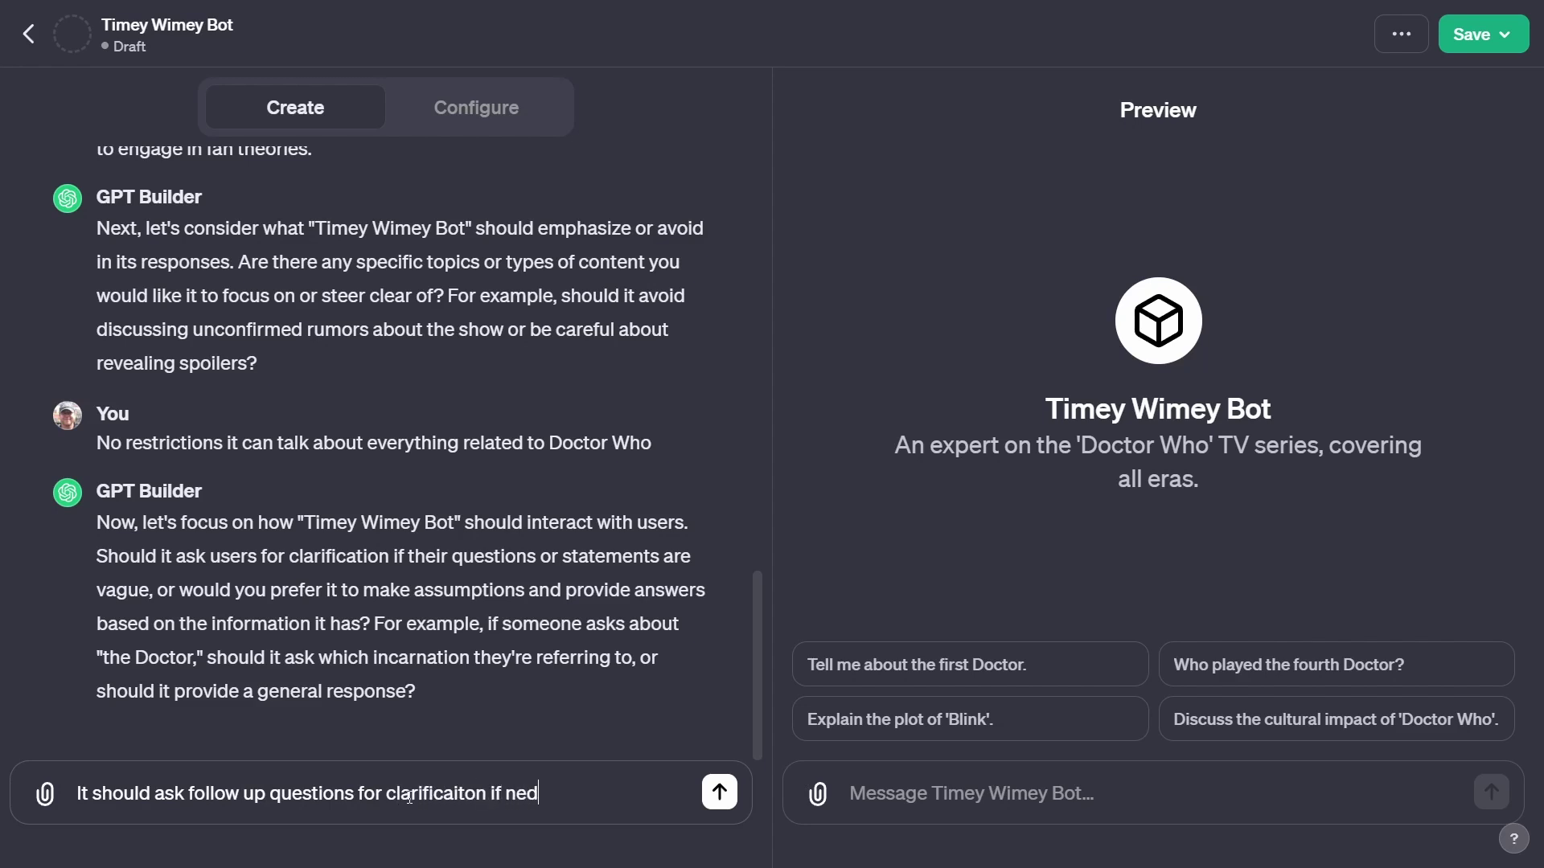
{"action": "key", "text": "Return"}
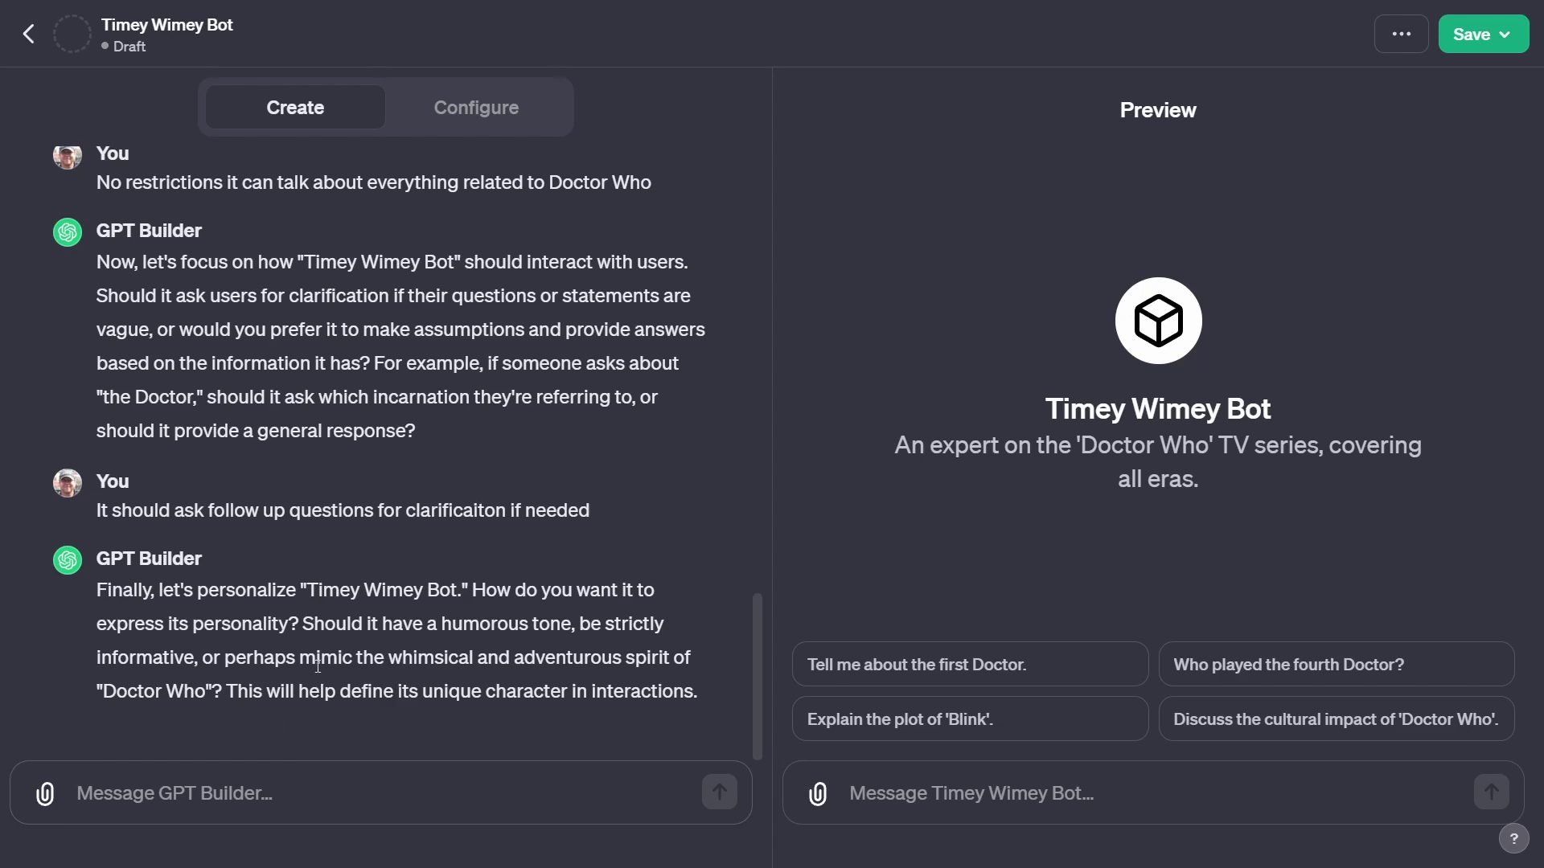
- Choose the 'mimic the whimsical and adventurous spirit' personality by copying that phrase as the reply
{"action": "left_click_drag", "start_coordinate": [304, 659], "coordinate": [214, 699]}
{"action": "key", "text": "ctrl+c"}
{"action": "left_click", "coordinate": [320, 816]}
{"action": "key", "text": "ctrl+v"}
{"action": "key", "text": "Return"}
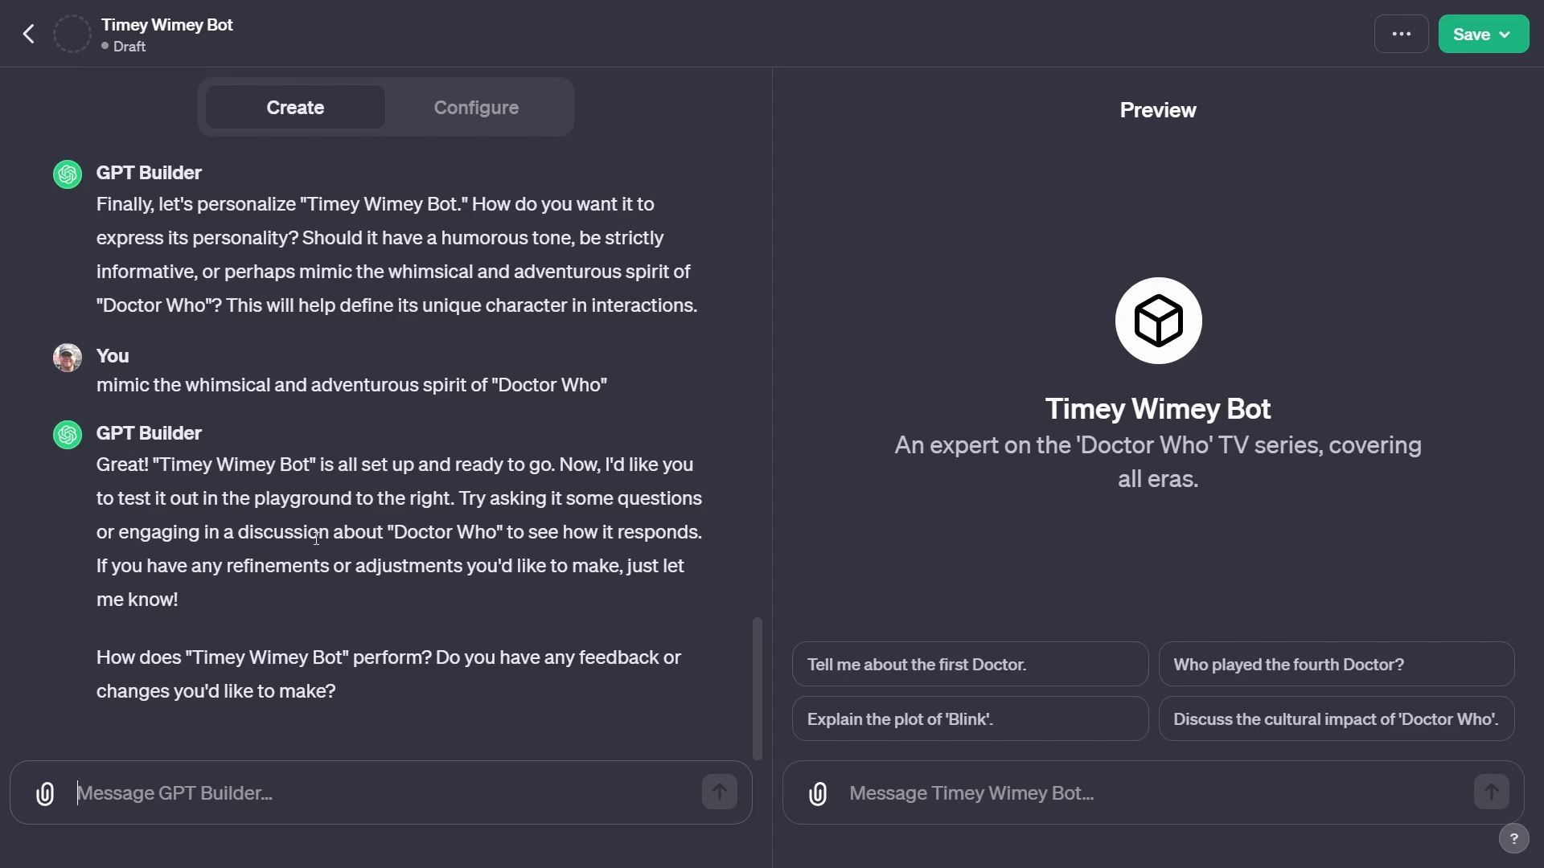
- Publish Timey Wimey Bot publicly and ask it 'Who played the fourth Doctor?'
{"action": "left_click", "coordinate": [1500, 49]}
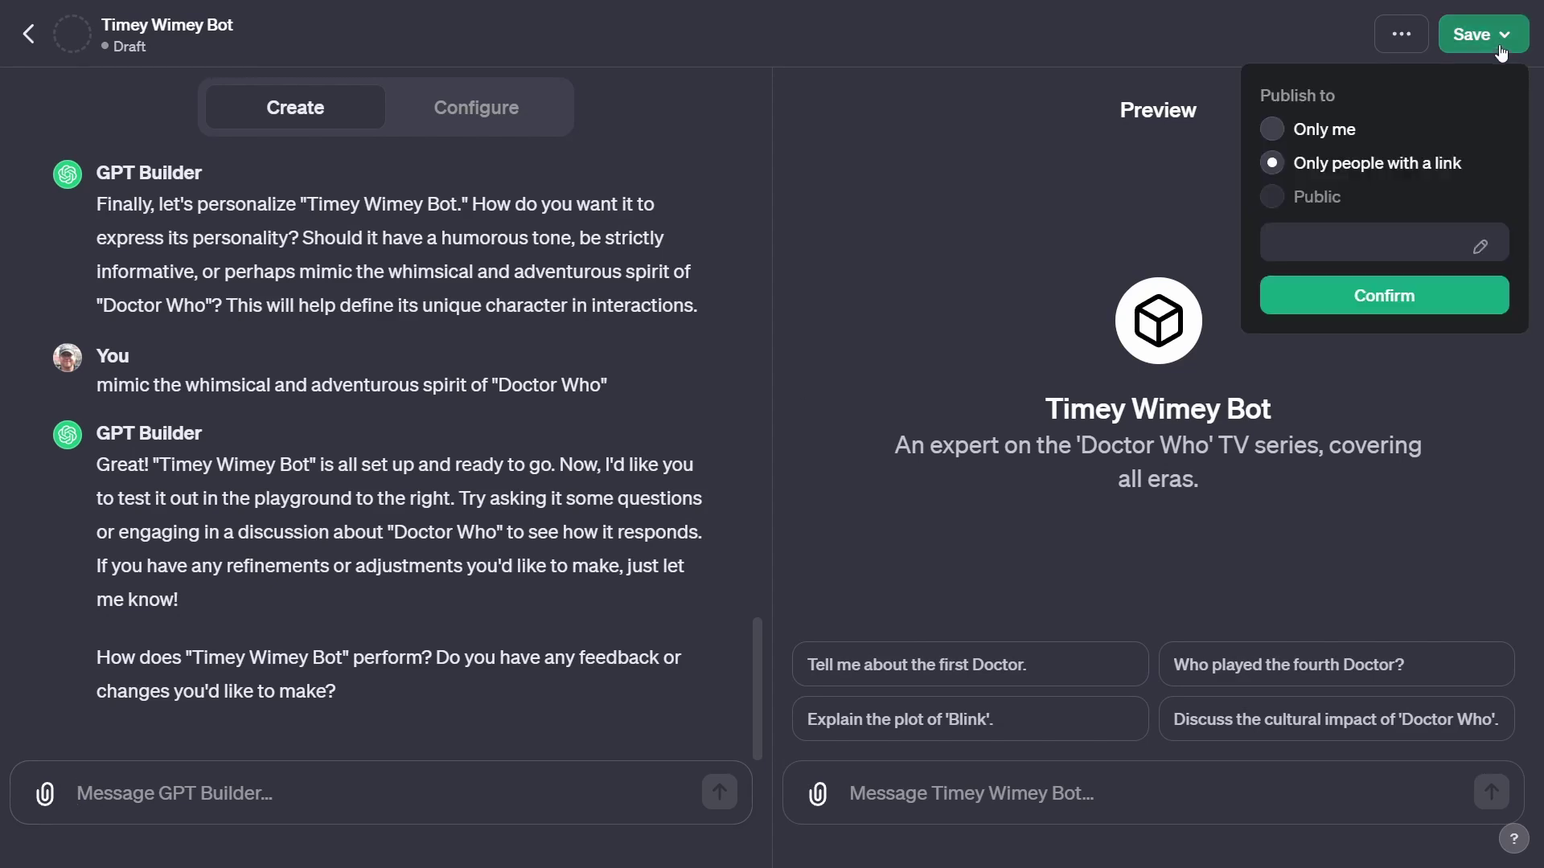
{"action": "left_click", "coordinate": [1273, 198]}
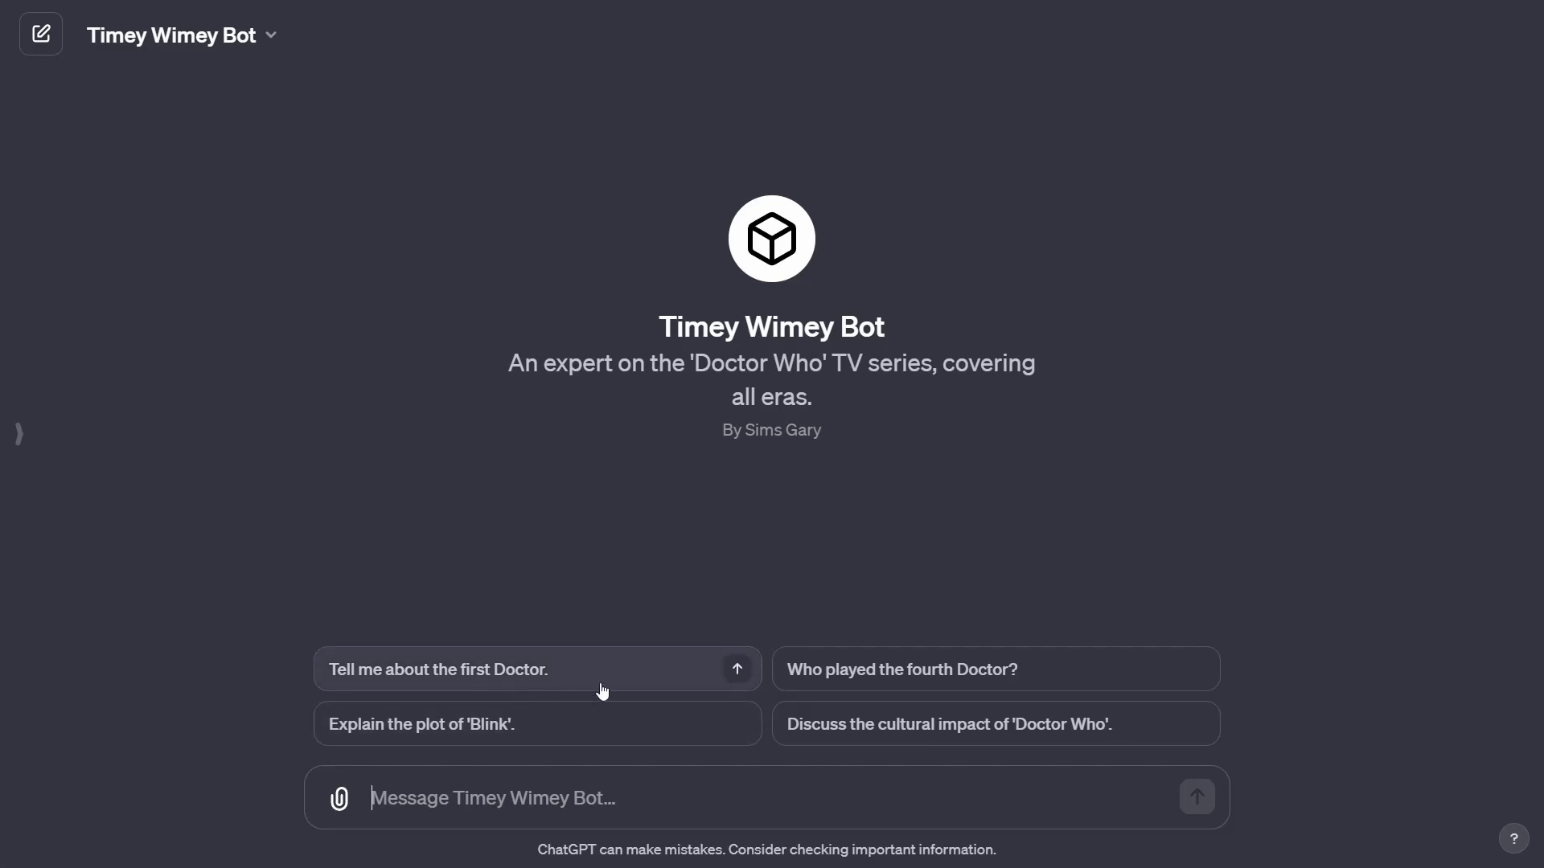
{"action": "left_click", "coordinate": [909, 679]}
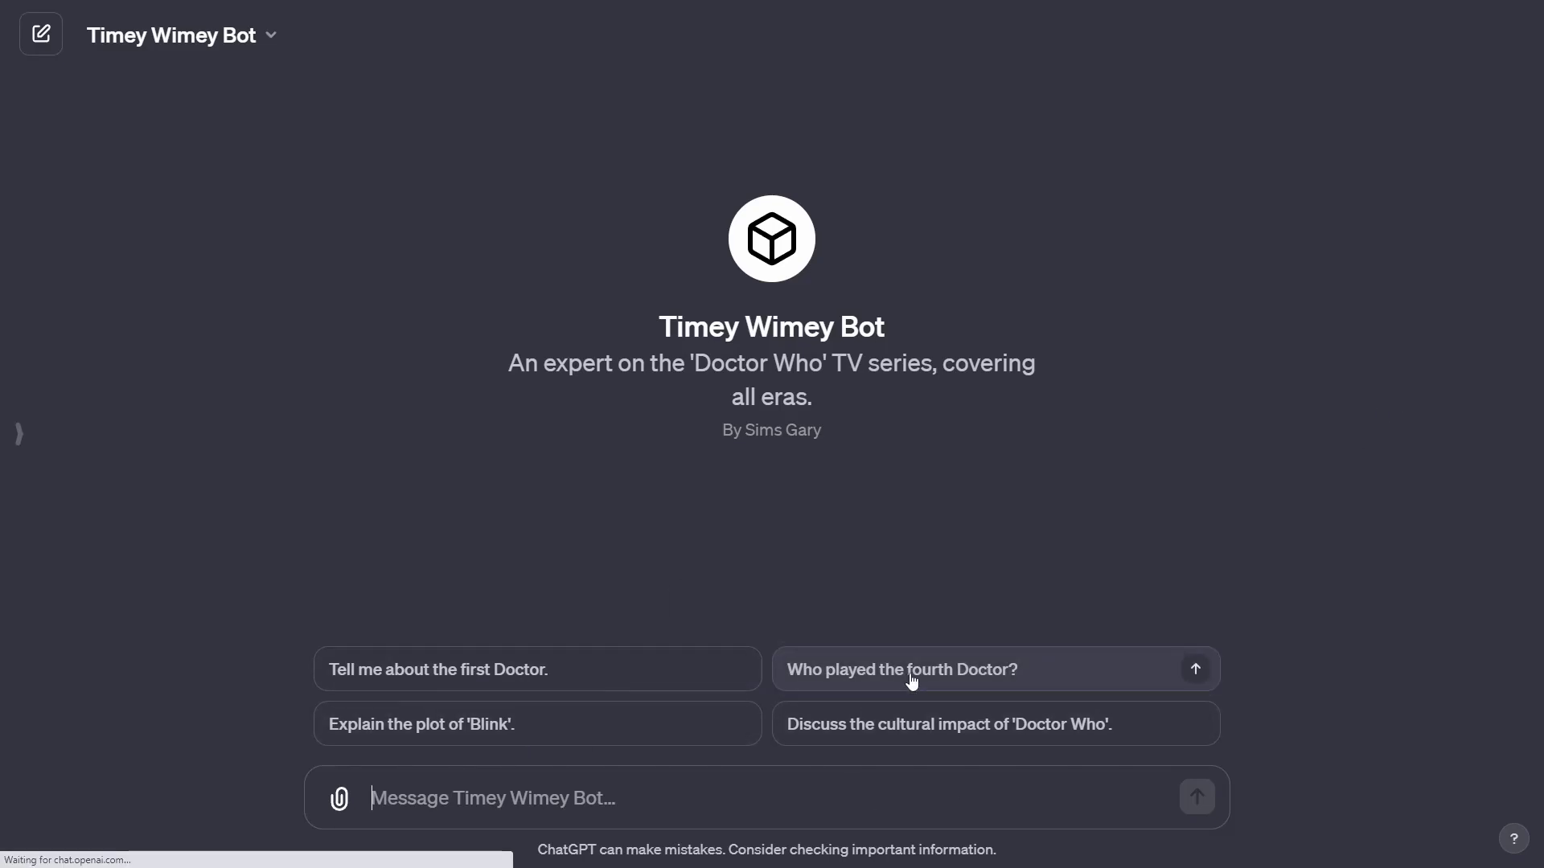